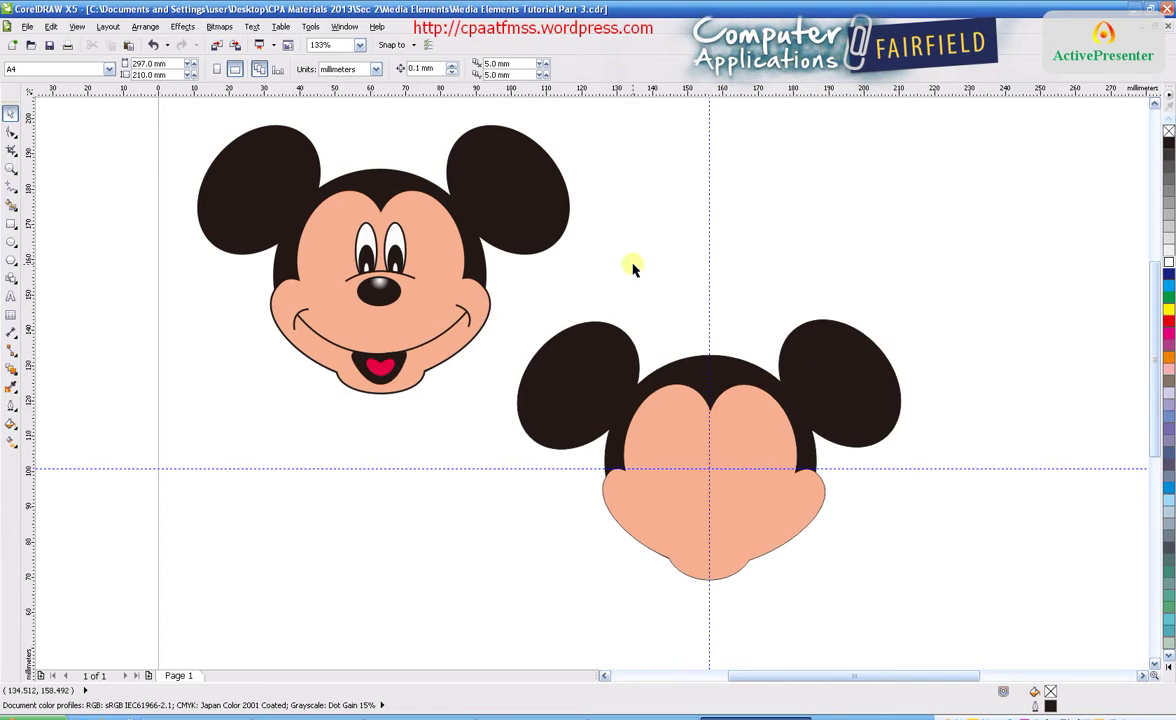
Step: Draw an ellipse in the blank area above the unfinished face, sized 7 mm by 18 mm, and fill it white
left_click(12, 243)
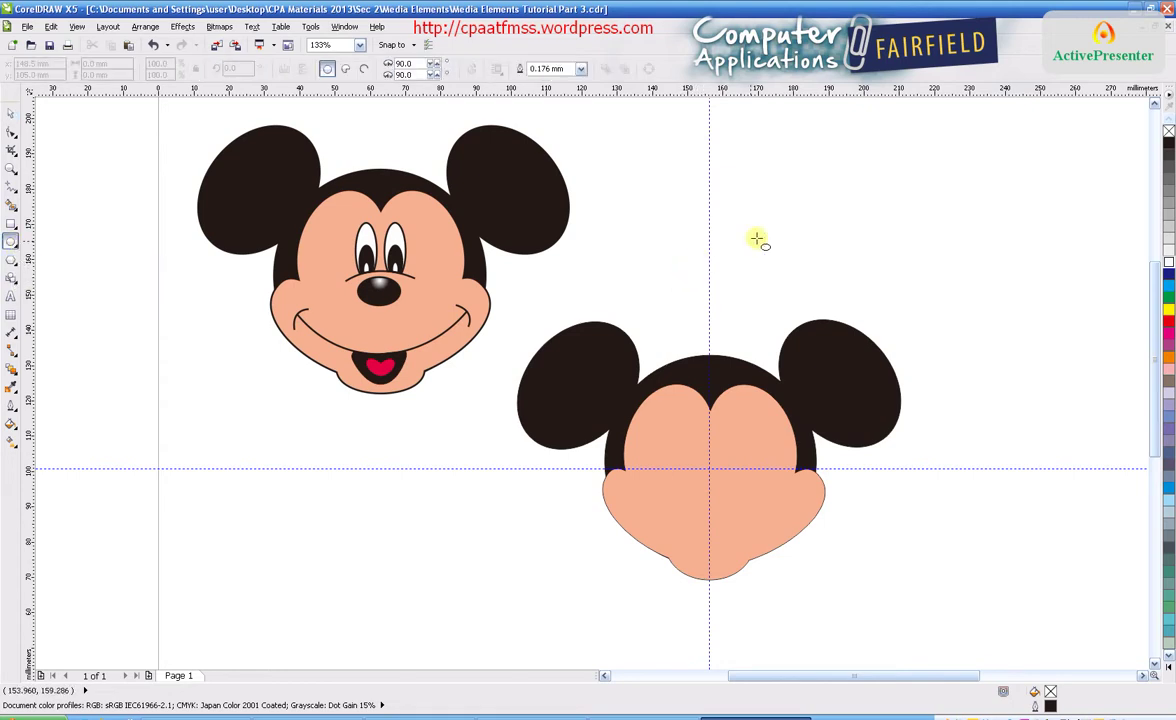
left_click_drag(776, 206, 810, 271)
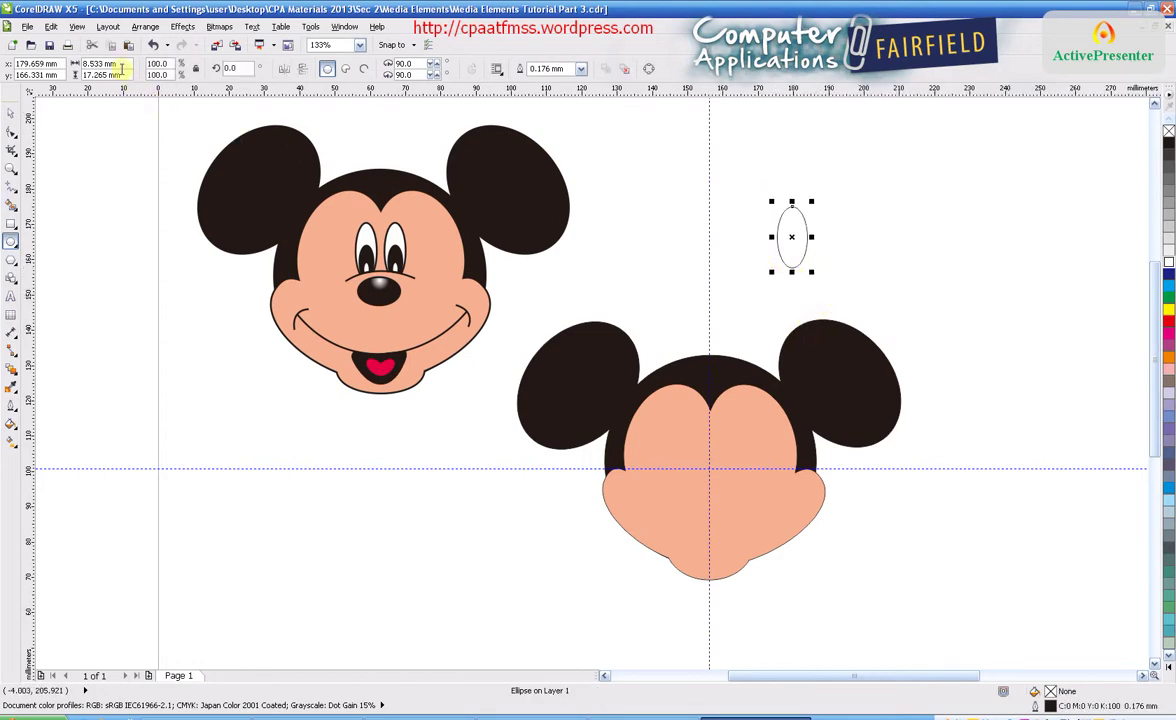
double_click(122, 64)
type("7")
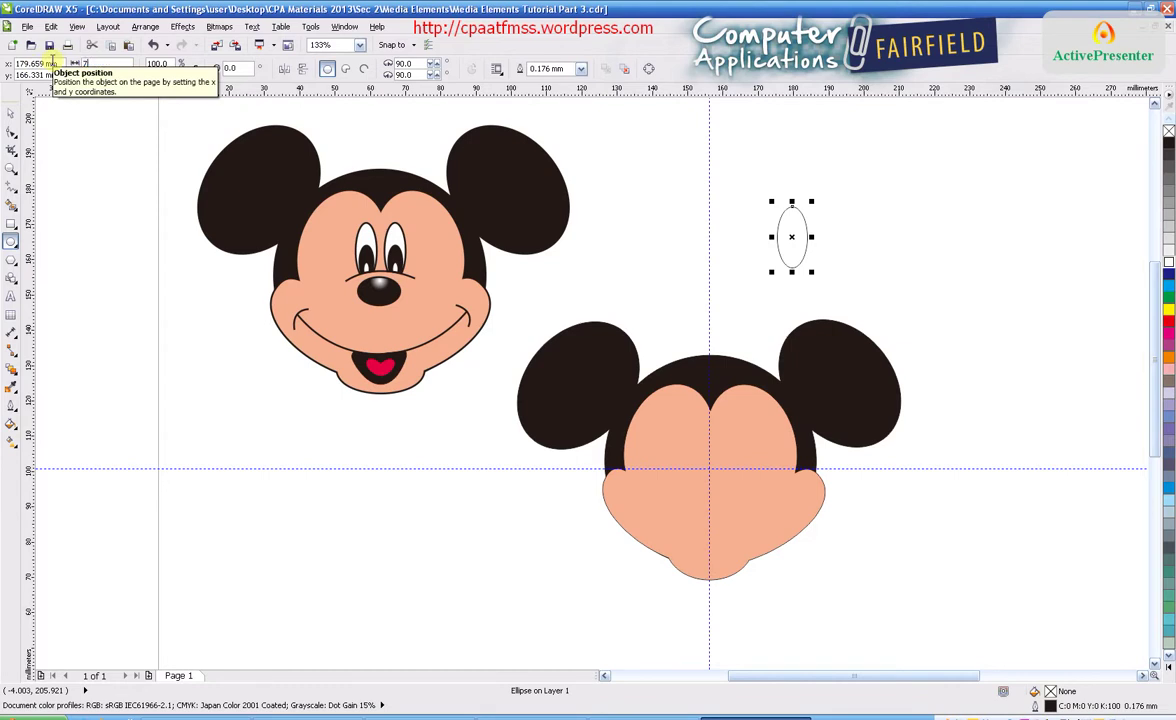
key("Tab")
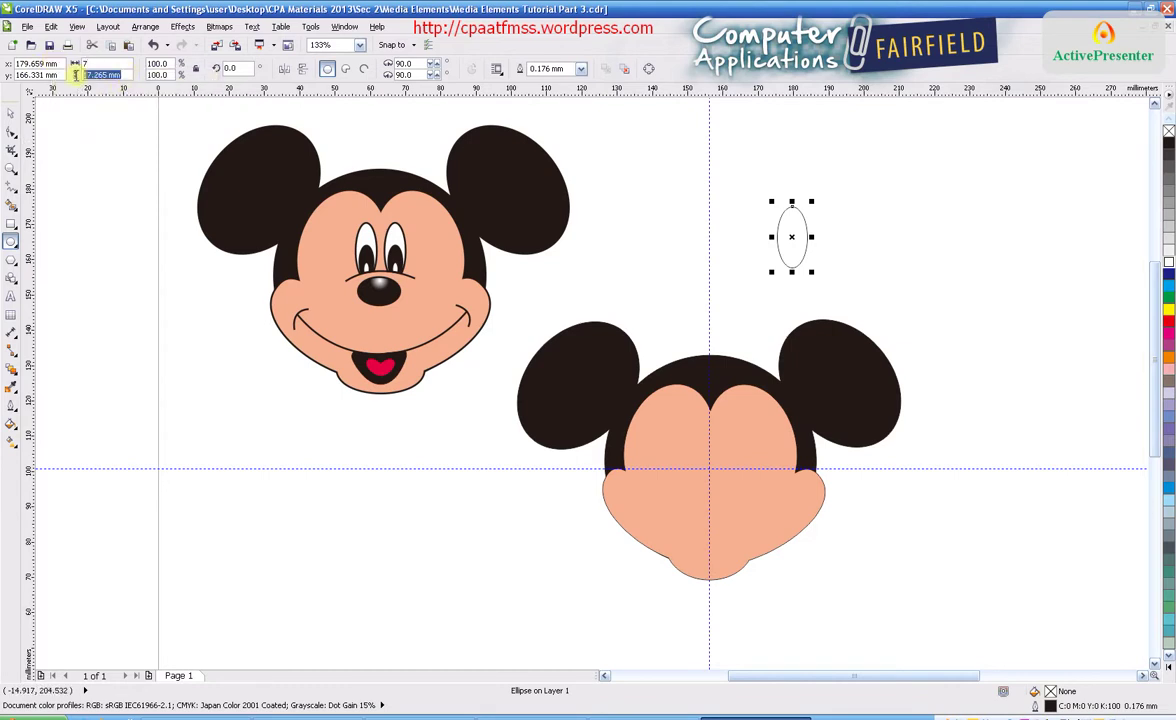
type("18")
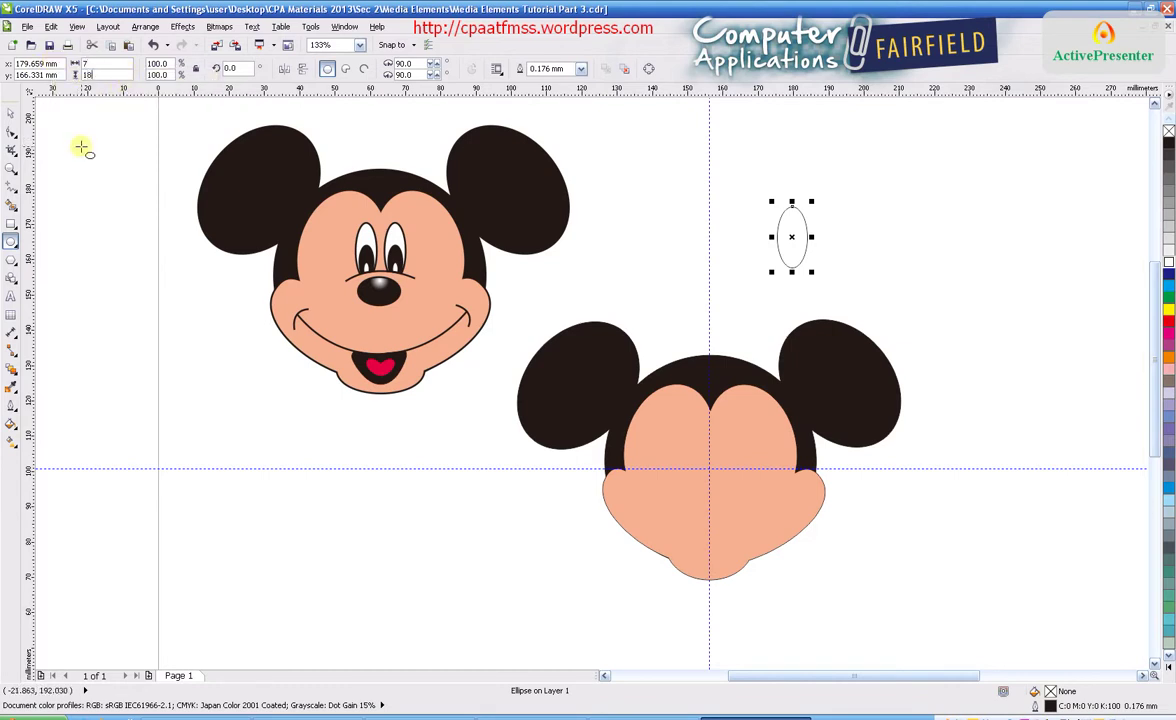
key("Return")
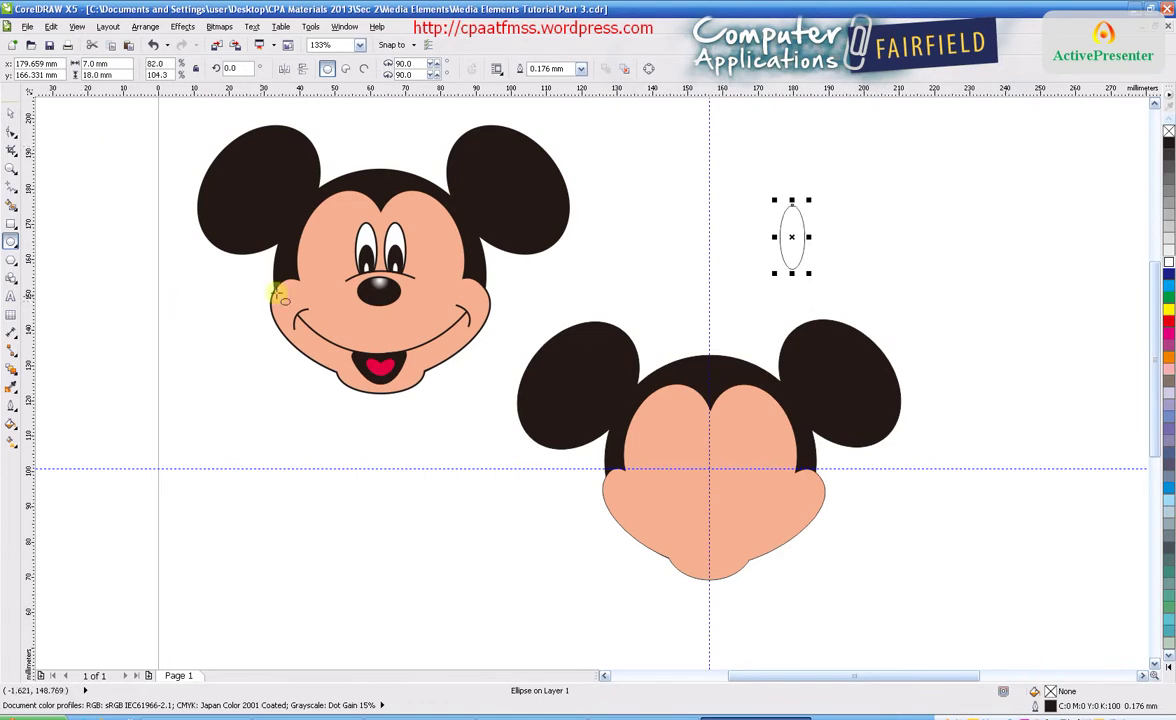
left_click(1170, 262)
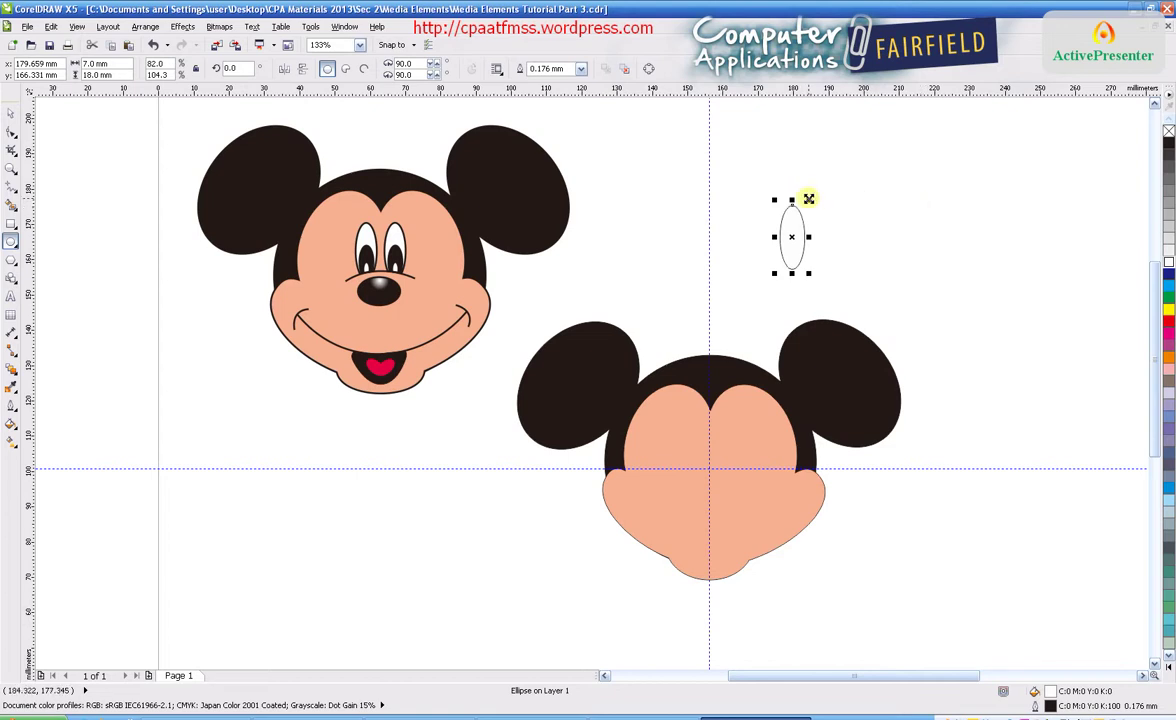
Step: Make a concentric copy of the eye ellipse about 3.5 by 9.1 mm, filled black and nudged down to the eye's lower end
left_click_drag(809, 199, 803, 203)
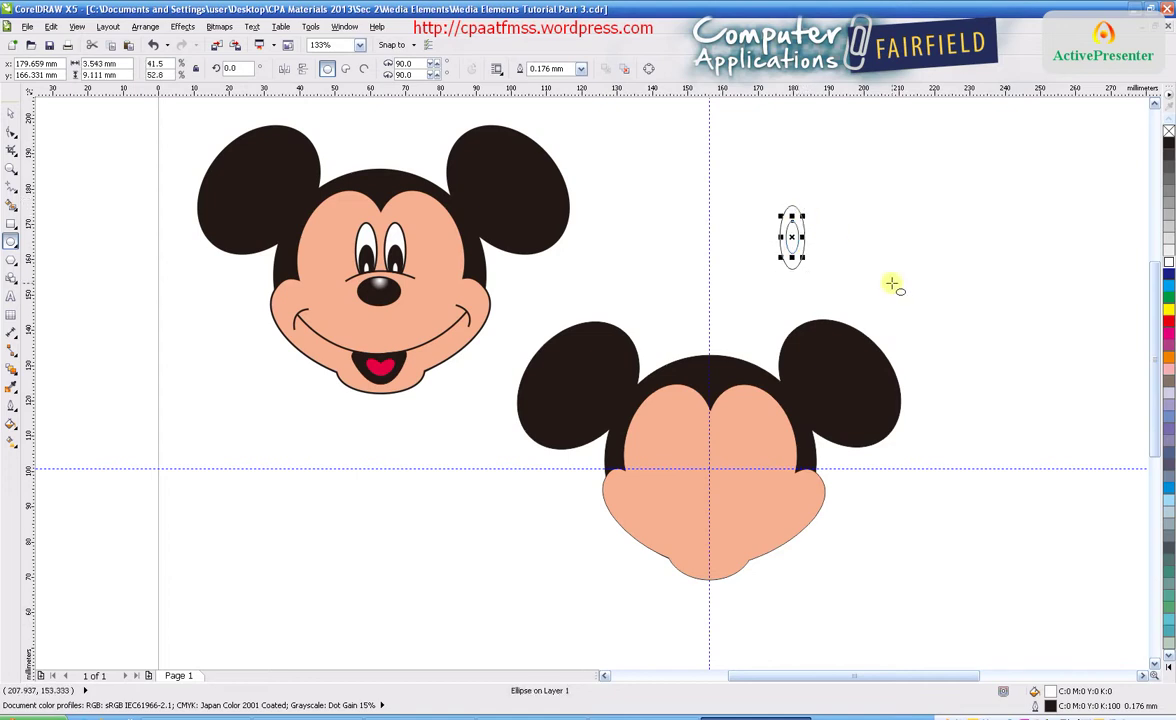
left_click(1169, 143)
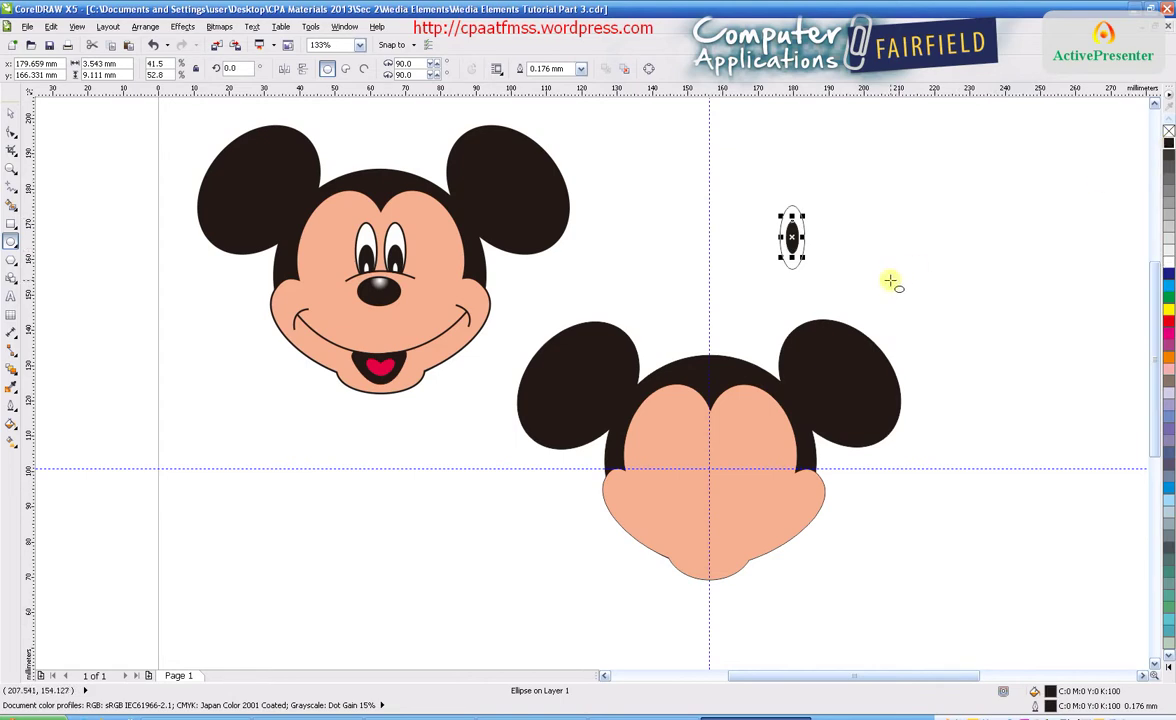
key("Down")
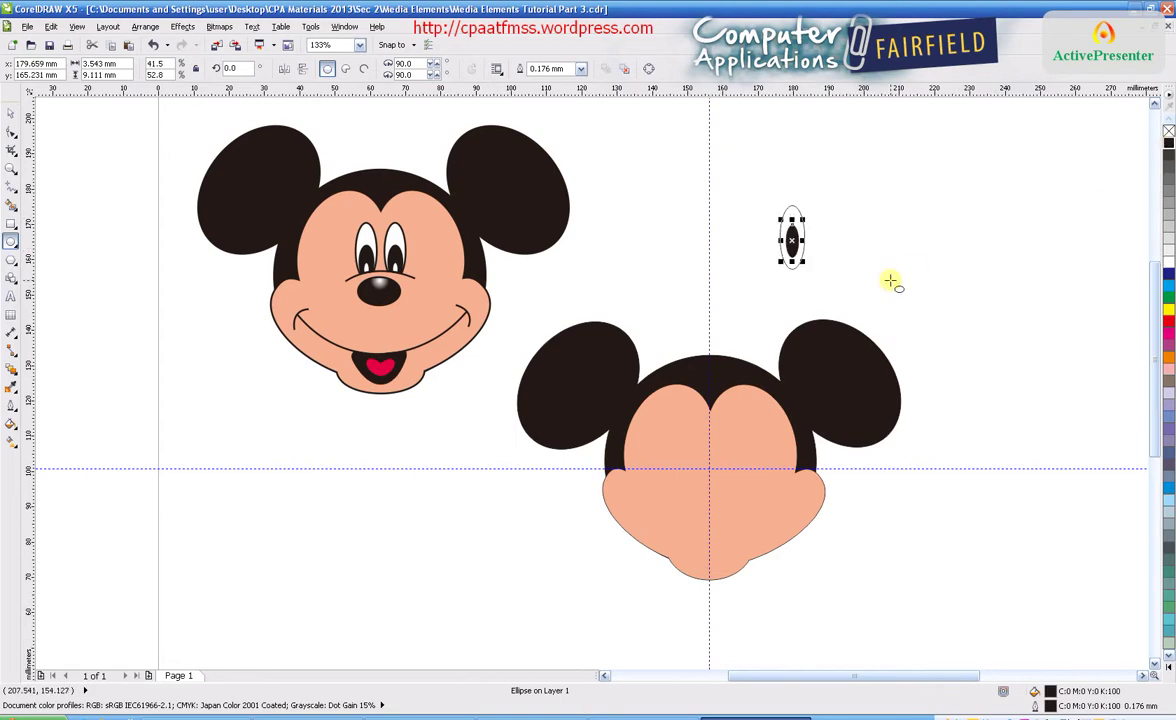
key("Down")
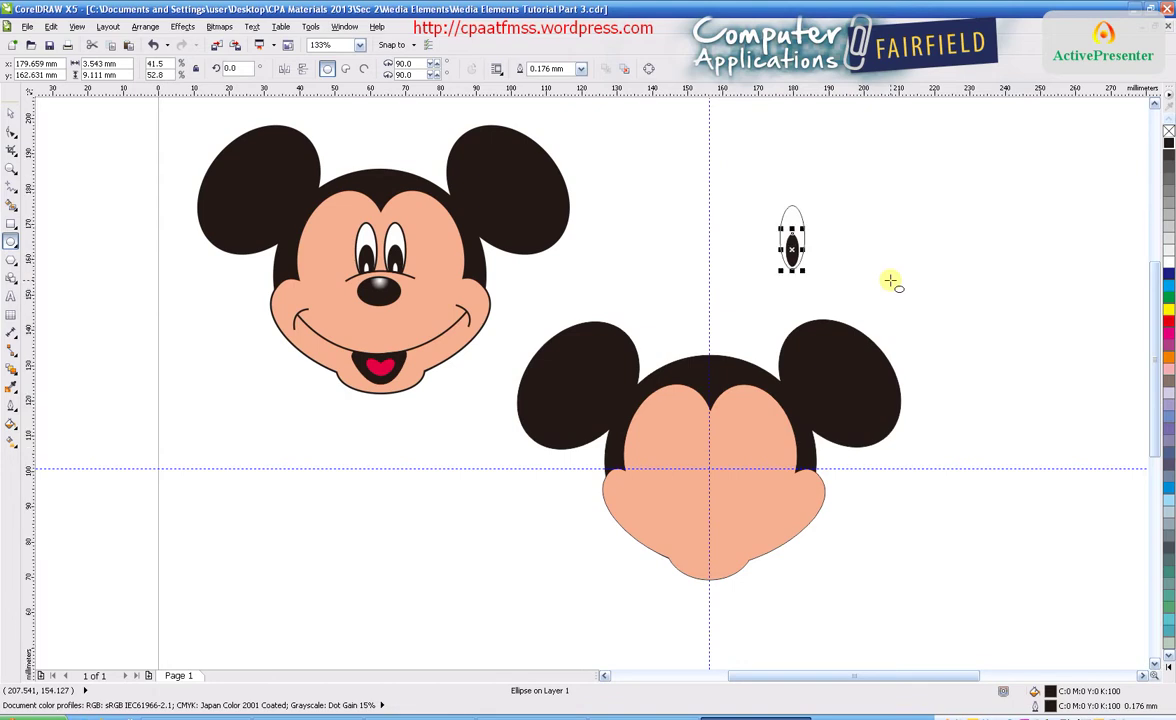
key("Down")
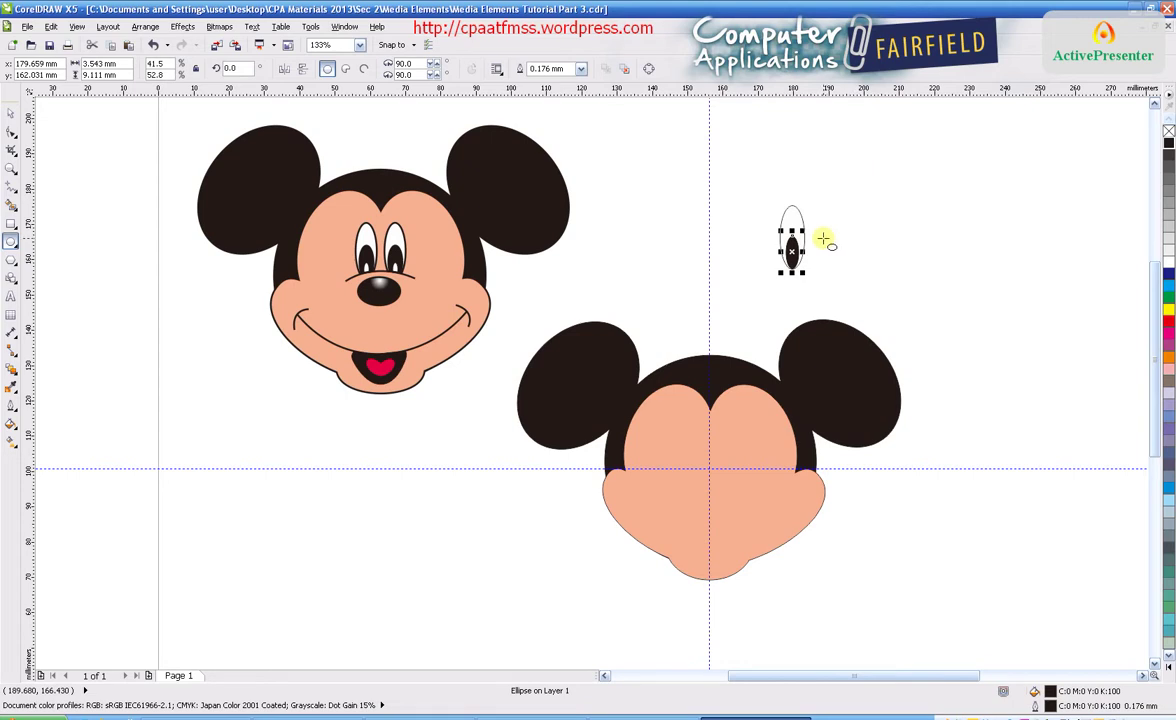
Step: Make a white-filled copy of the black pupil about 2.1 by 5.4 mm and nudge it down to the pupil's lower end
left_click_drag(800, 231, 799, 234)
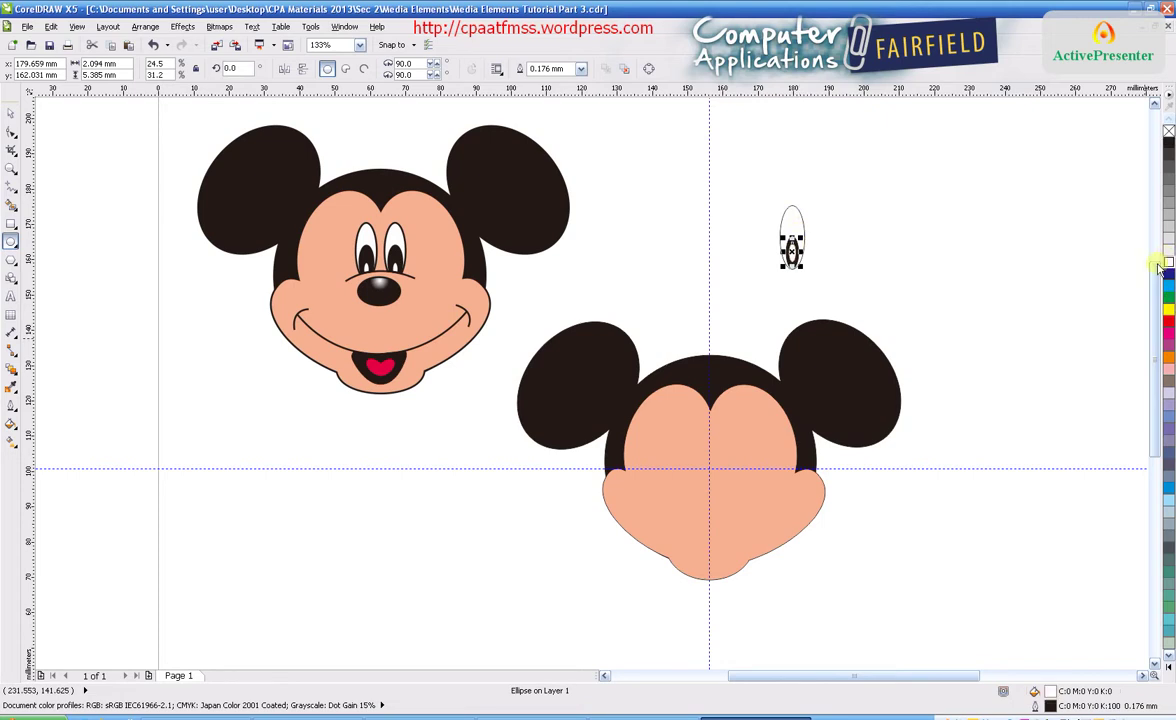
key("Down")
key("Down")
key("Down")
key("Down")
key("Down")
key("Down")
key("Down")
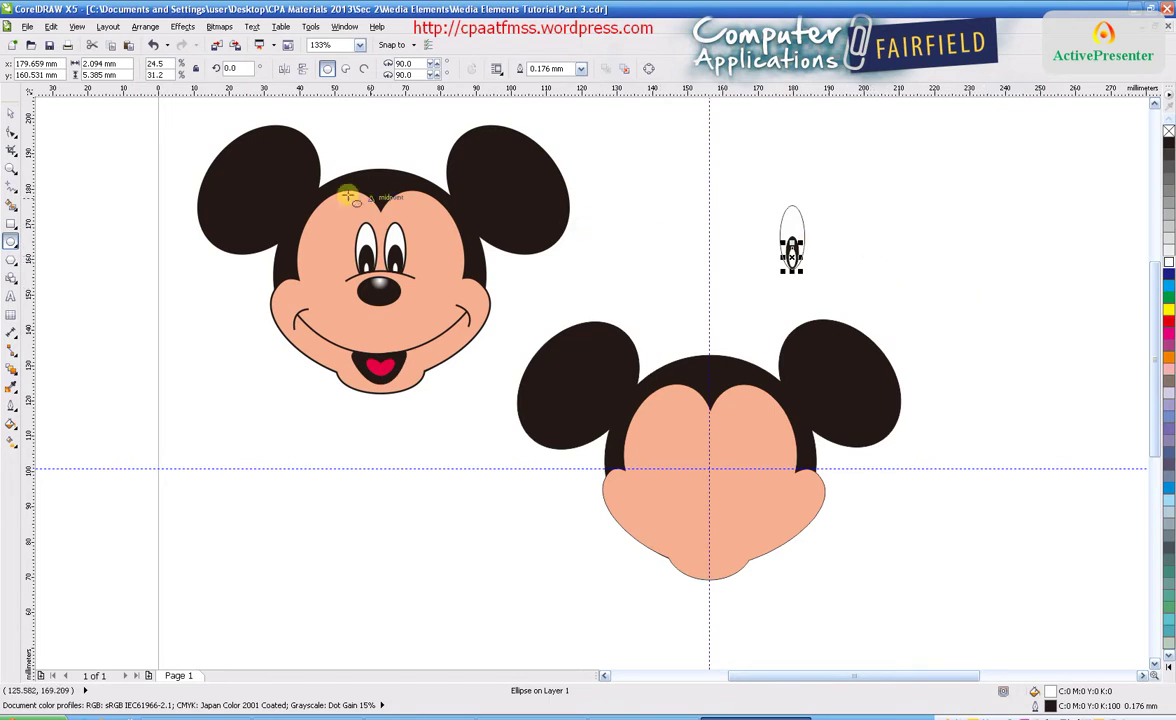
Step: Duplicate the eye's three ellipses and place the copy level with the original, a small gap to its right
left_click(11, 114)
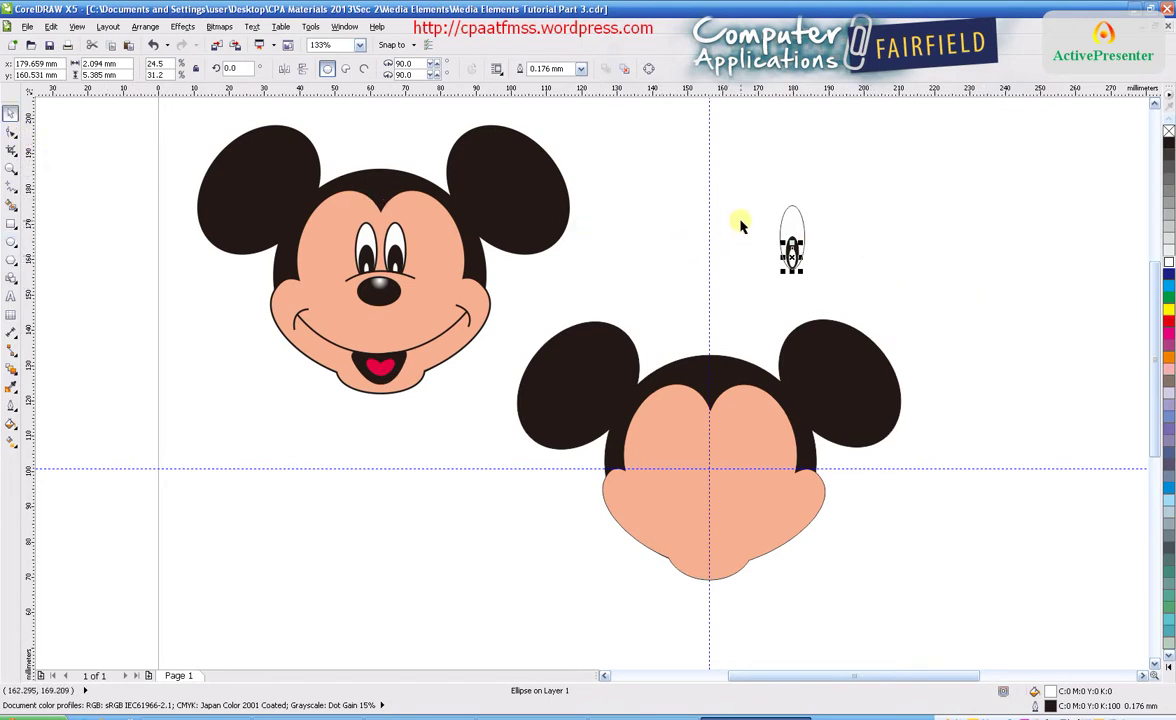
left_click_drag(745, 187, 840, 290)
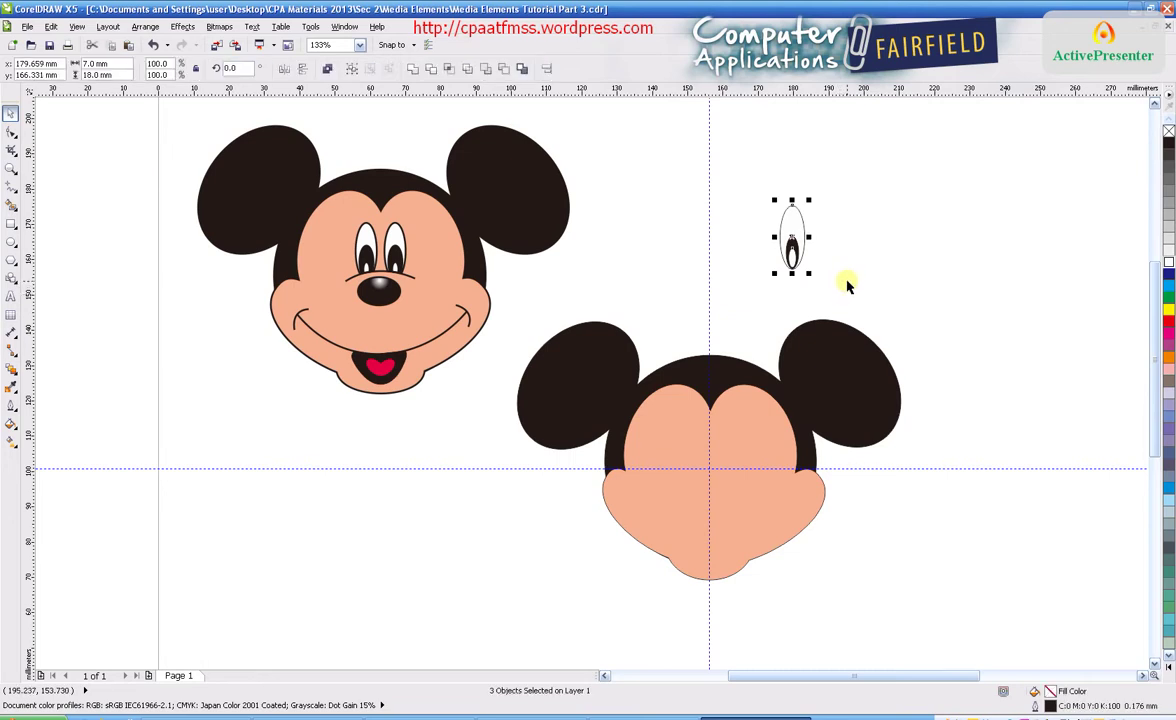
key("ctrl+d")
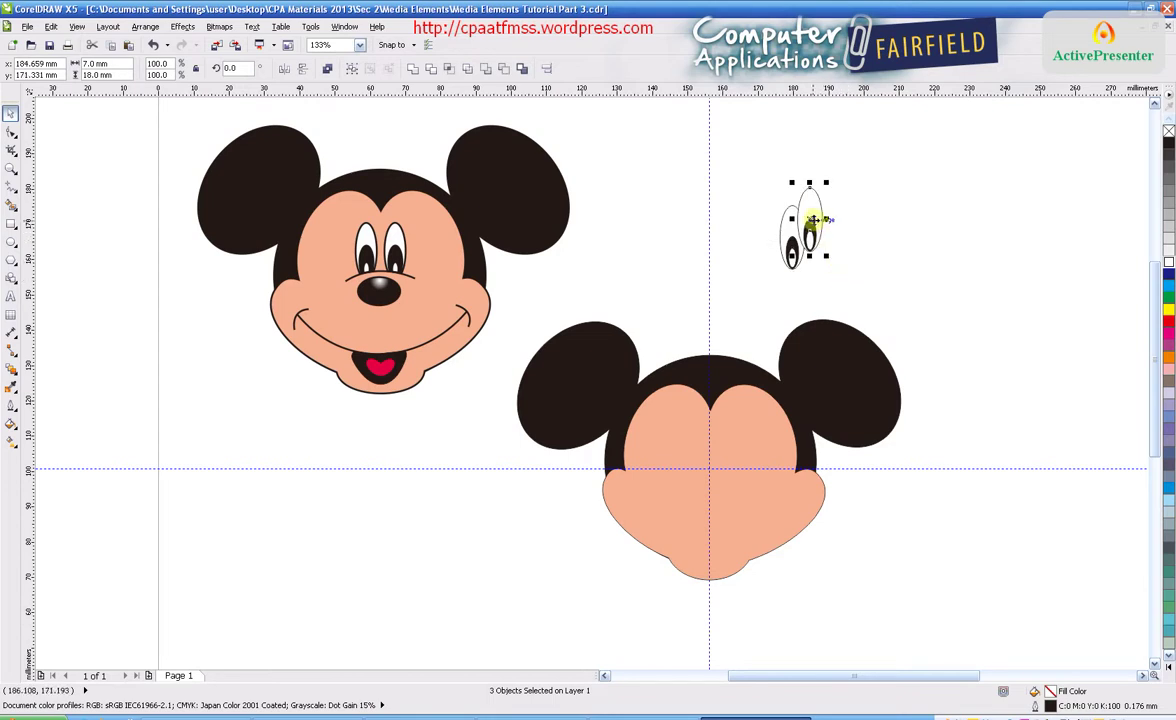
left_click_drag(812, 220, 830, 242)
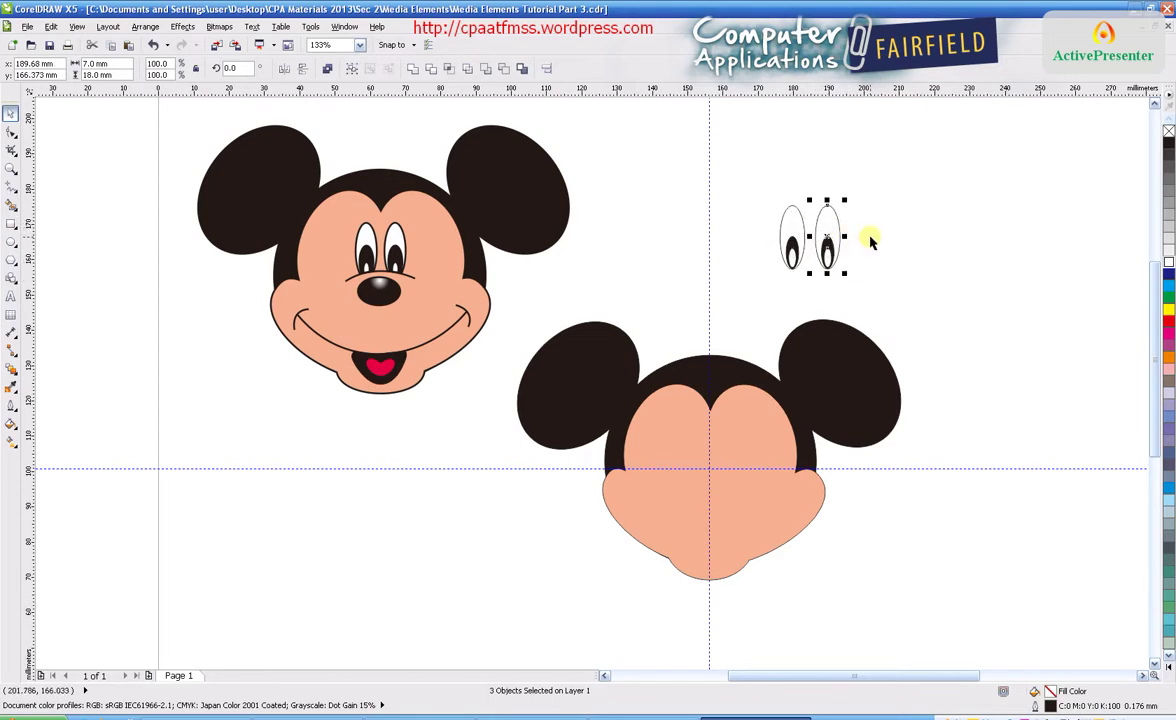
key("Left")
key("Left")
key("Left")
key("Left")
key("Left")
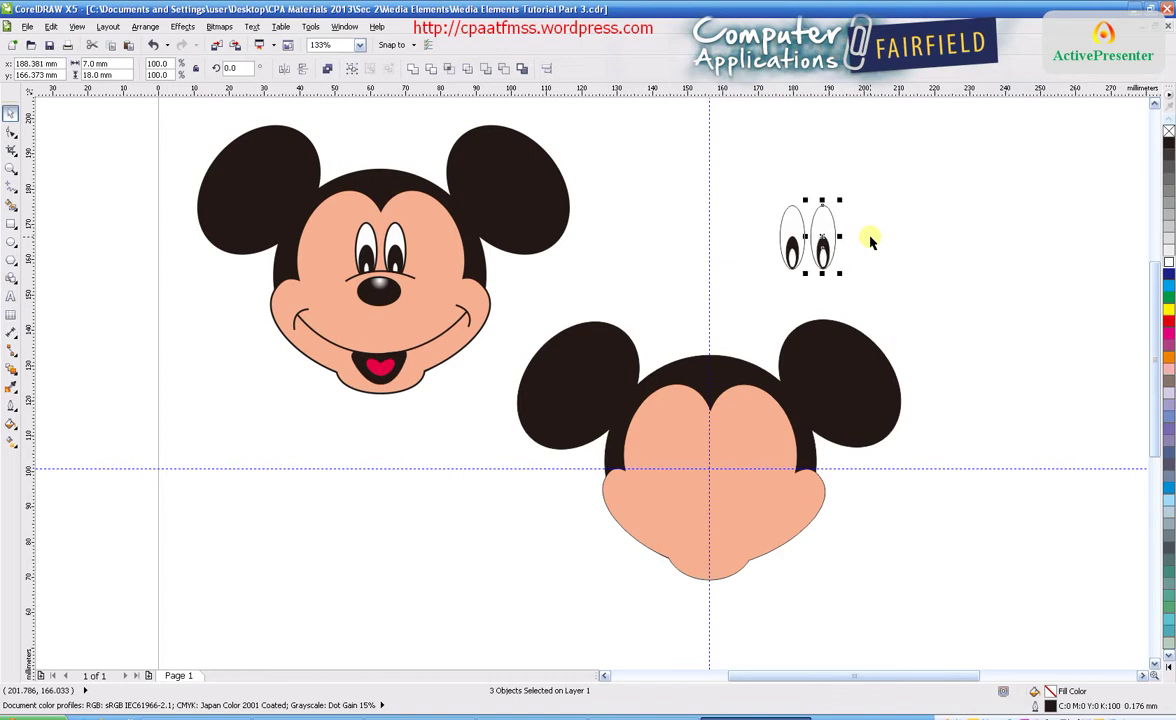
left_click(870, 240)
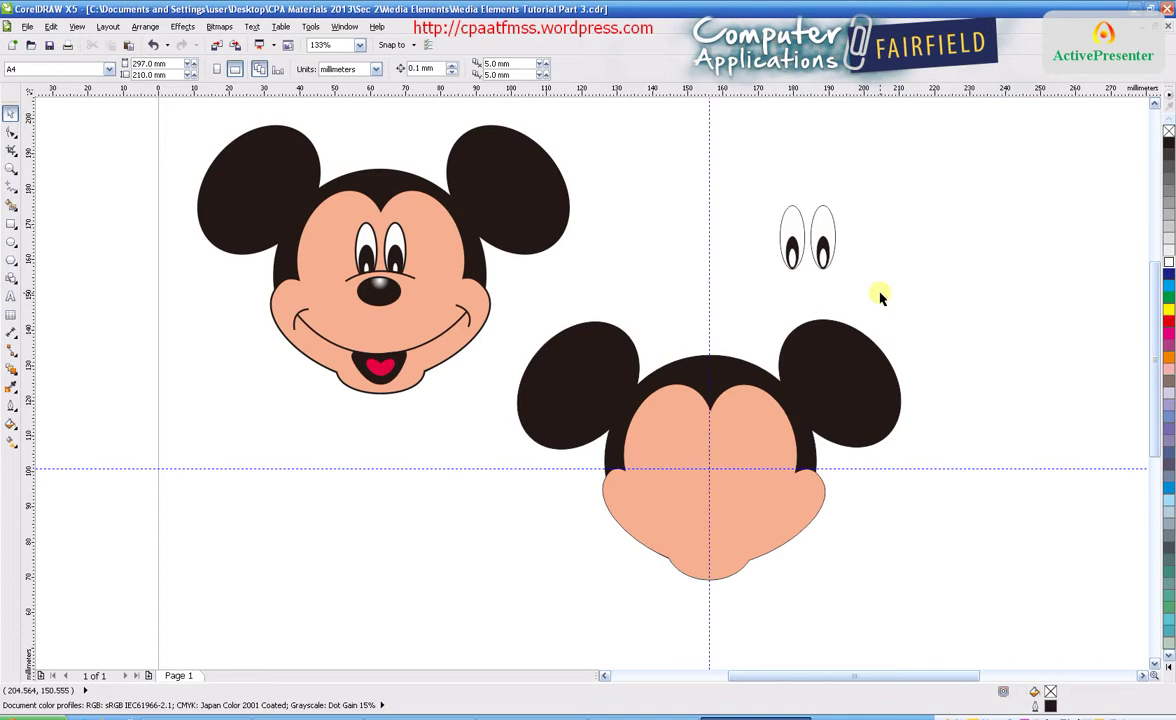
Step: Group all six ellipses of the two eyes into one object
left_click_drag(745, 187, 877, 280)
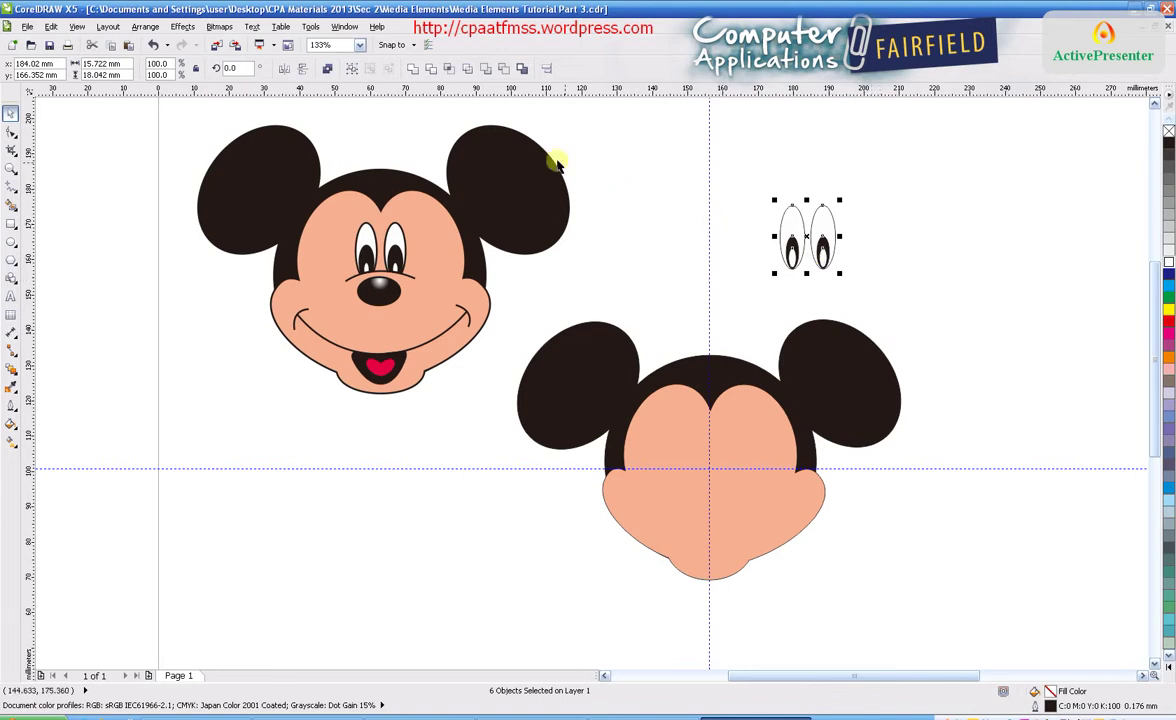
left_click(351, 71)
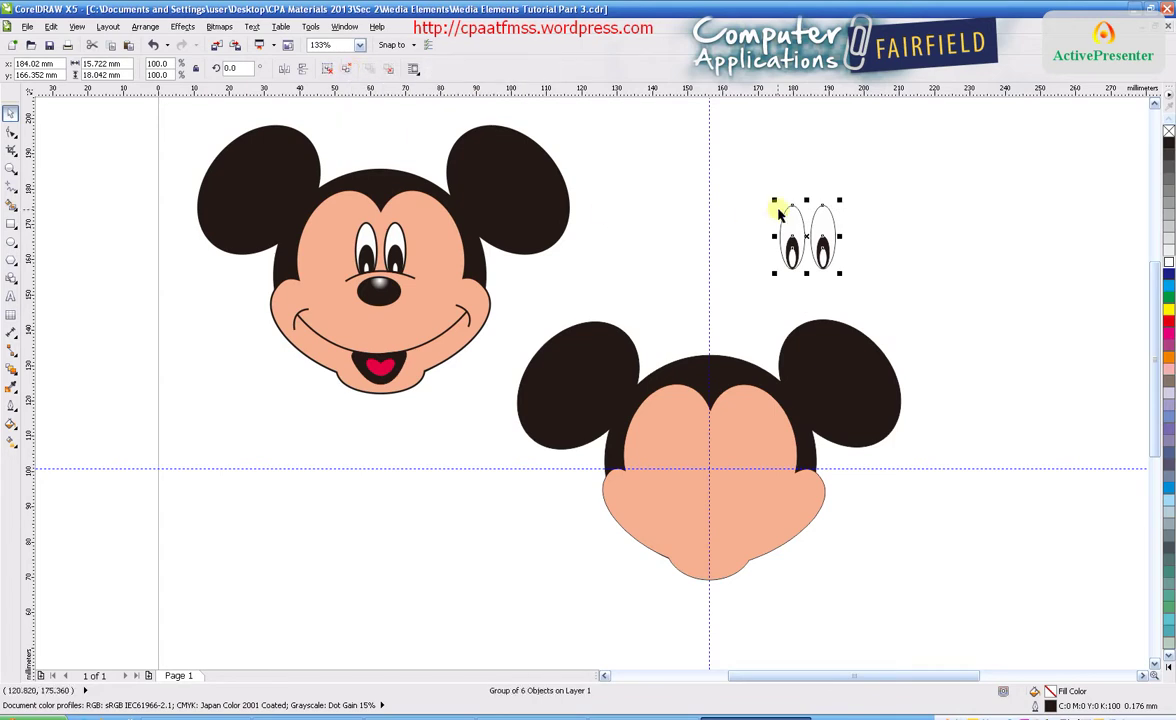
left_click(925, 282)
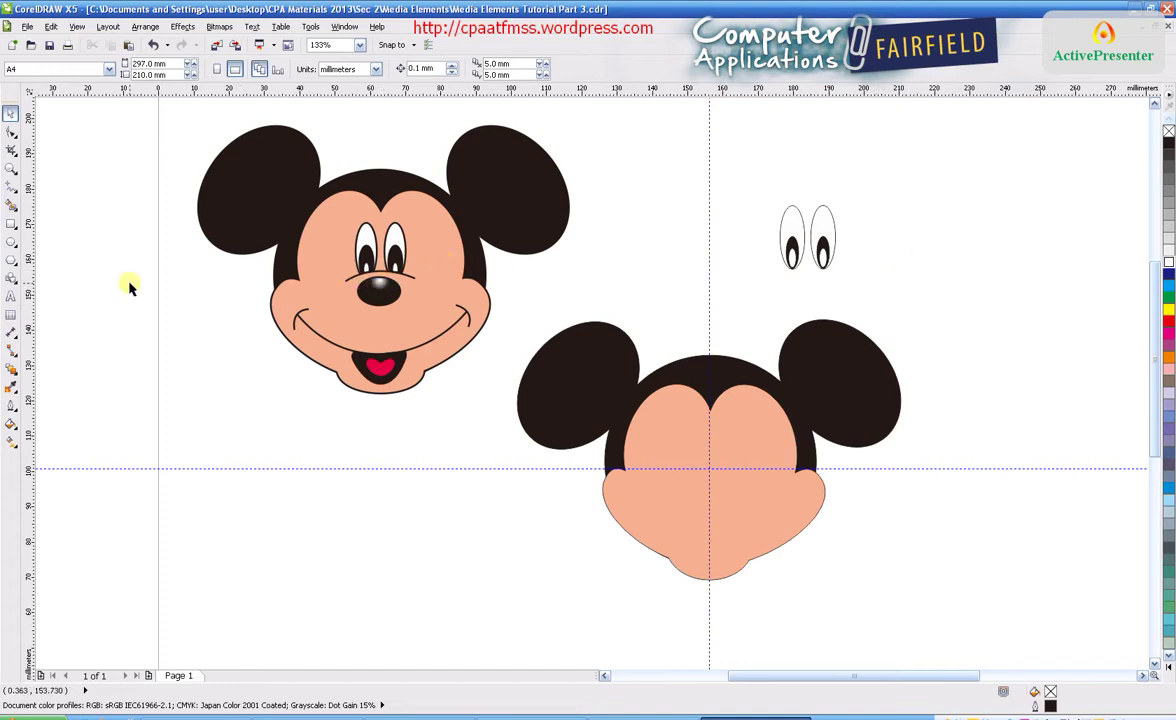
Step: Draw an ellipse beside the eyes, set it to 30 mm wide and 20 mm high, and fill it dark blue
left_click(10, 241)
left_click_drag(896, 256, 989, 332)
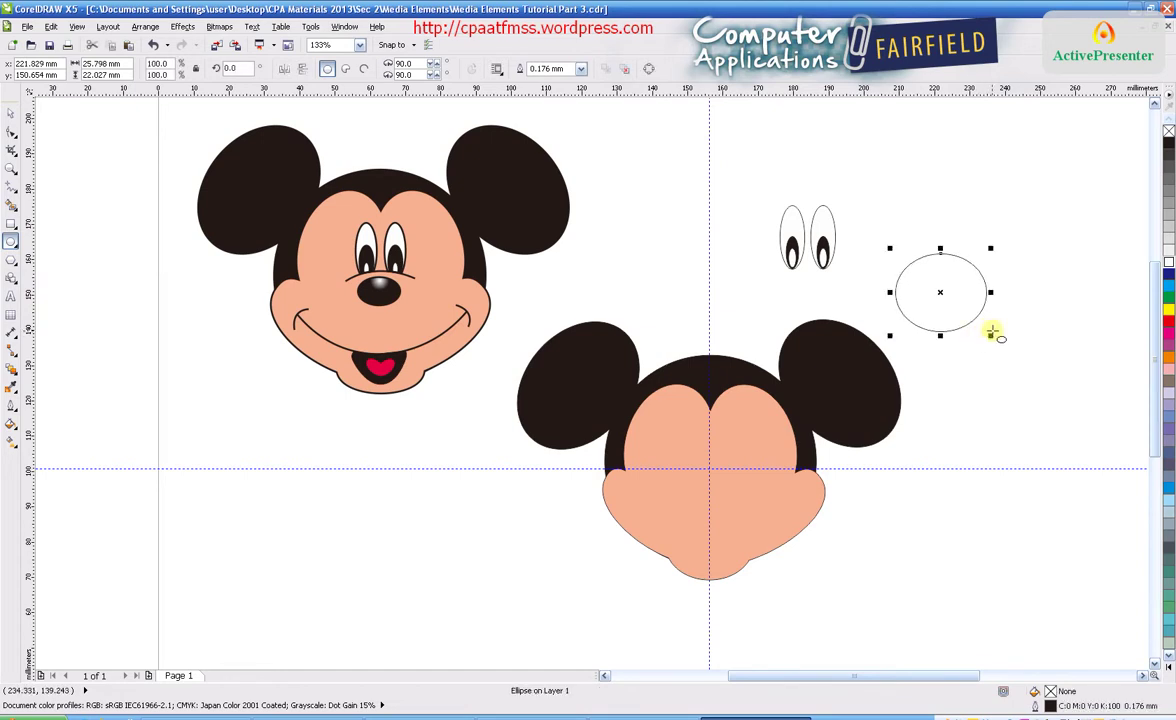
left_click(126, 63)
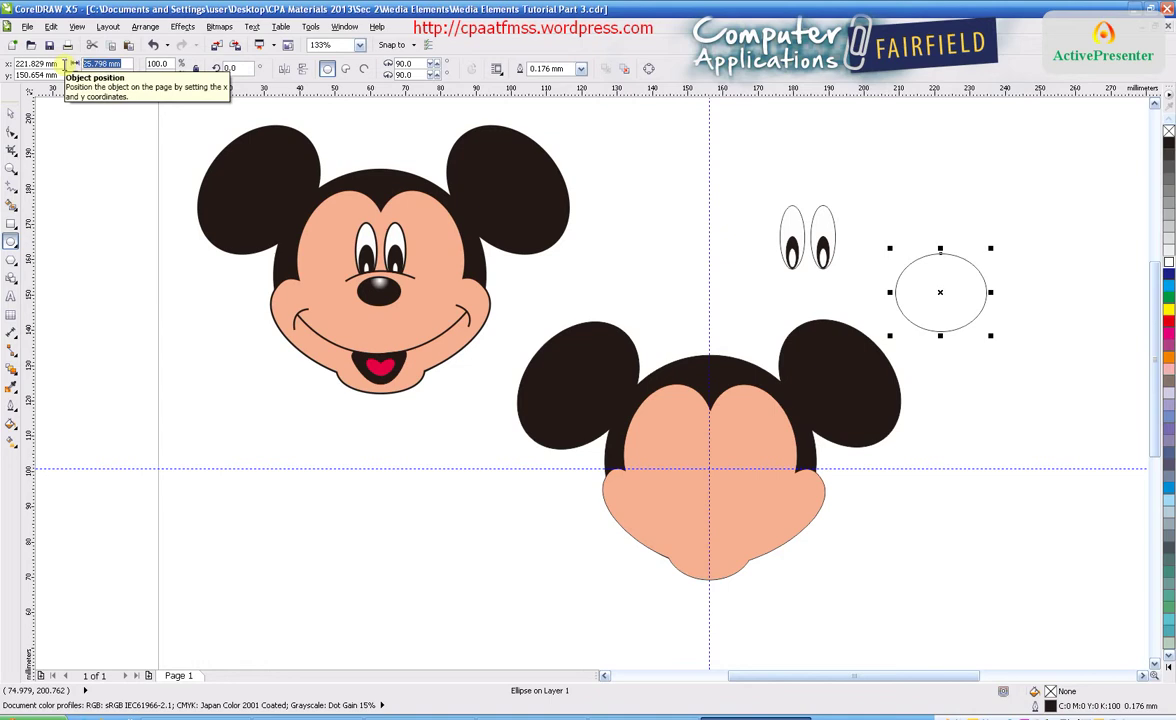
type("30")
key("Tab")
type("20")
key("Return")
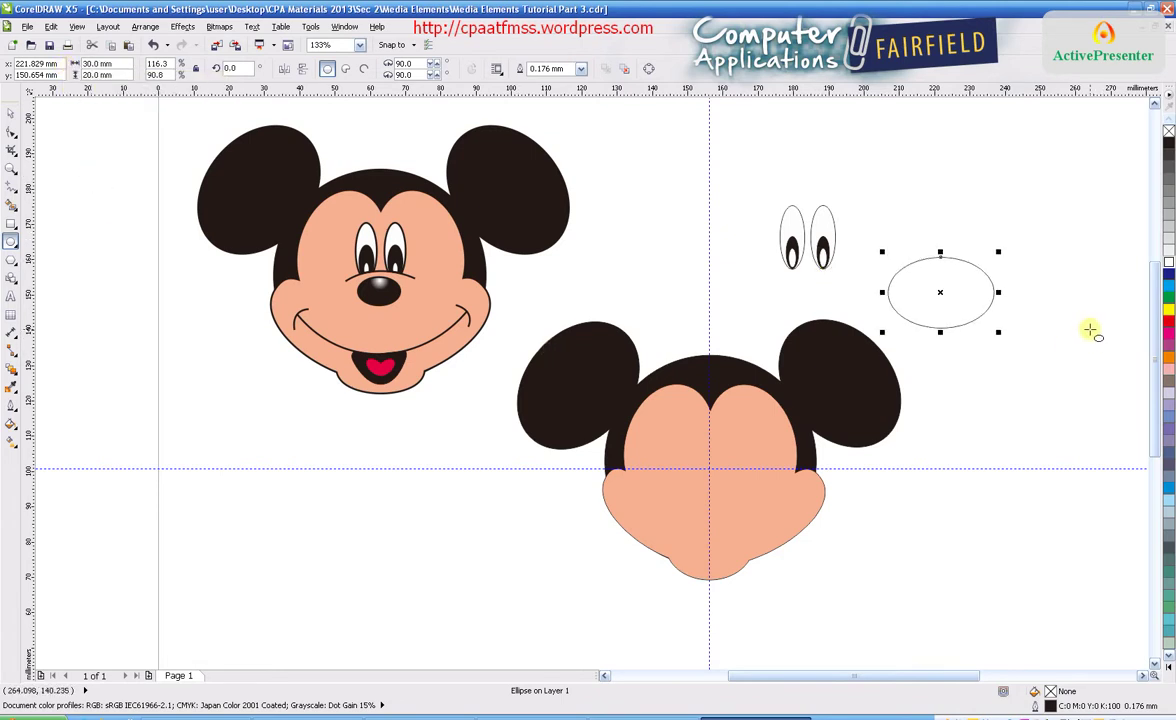
left_click(1168, 273)
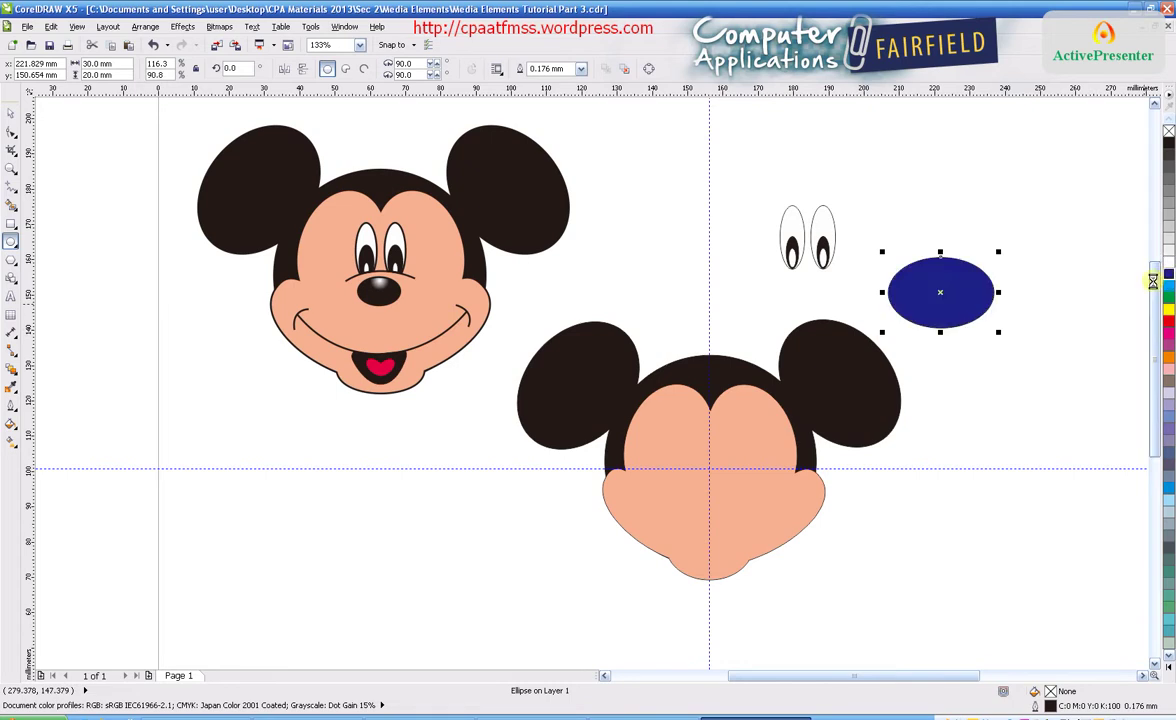
Step: Move the grouped eyes upward and place the blue ellipse centrally over their lower ends
left_click_drag(940, 292, 1028, 297)
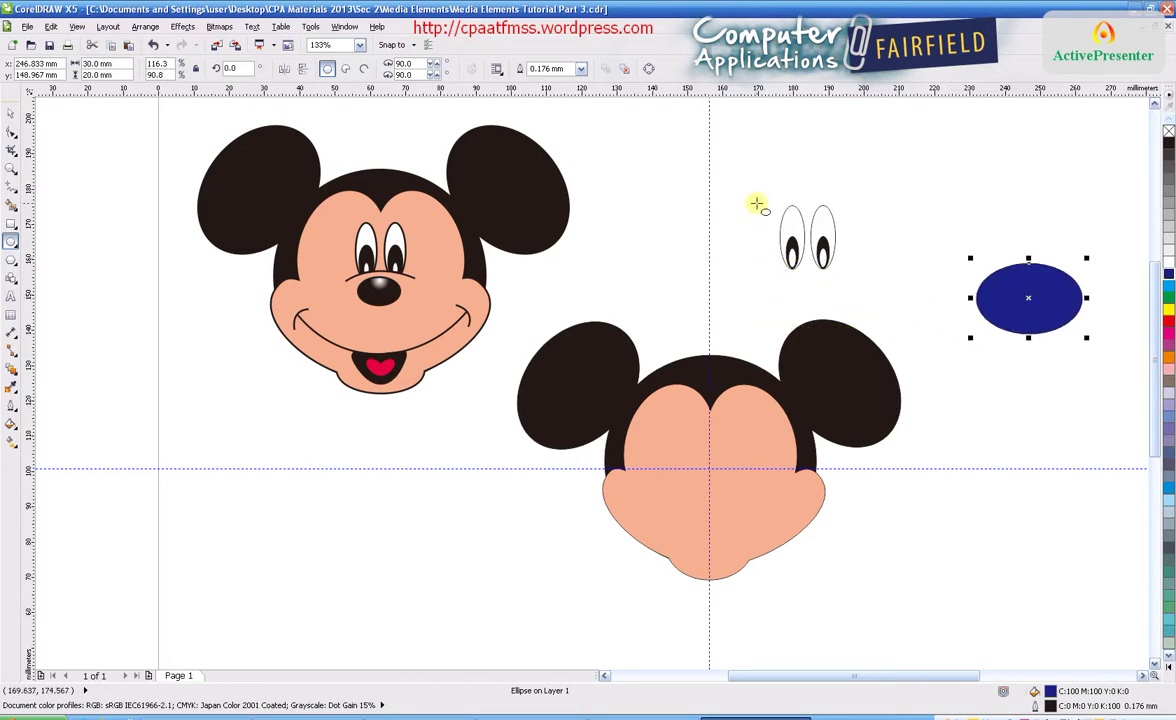
mouse_move(757, 205)
left_mouse_down()
mouse_move(815, 270)
mouse_move(827, 192)
mouse_move(836, 203)
left_mouse_up()
key("ctrl+z")
left_click(10, 113)
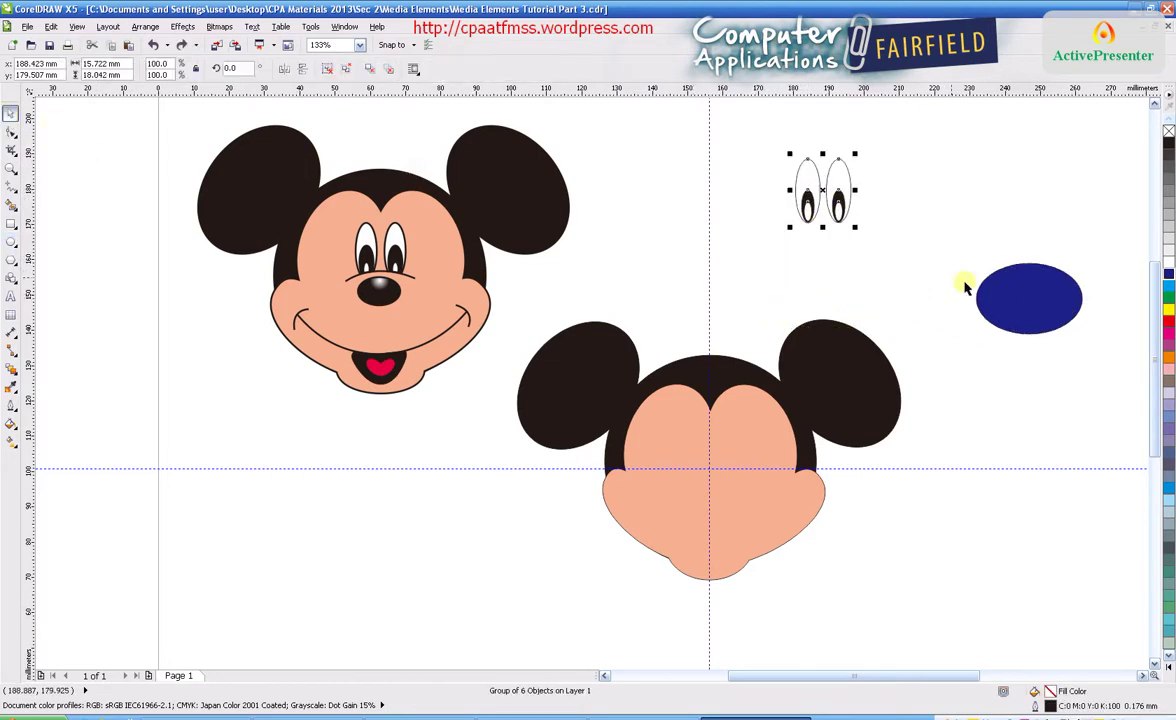
left_click_drag(1011, 297, 826, 247)
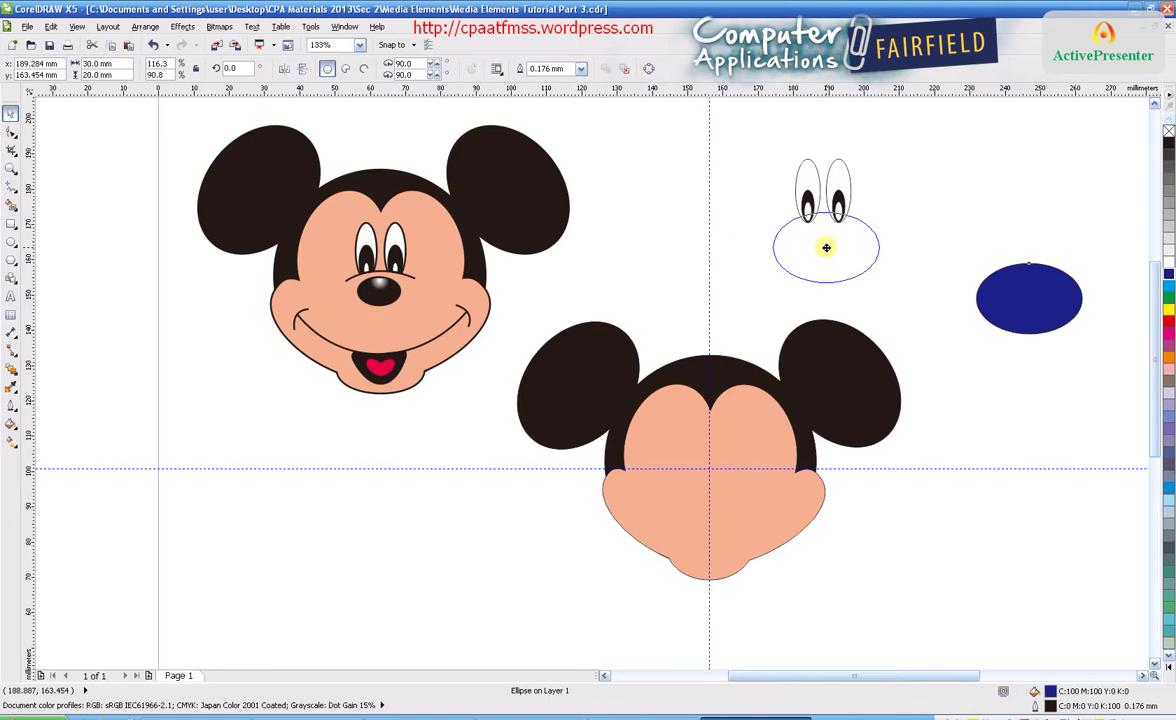
left_click_drag(826, 247, 826, 248)
left_click_drag(826, 248, 826, 248)
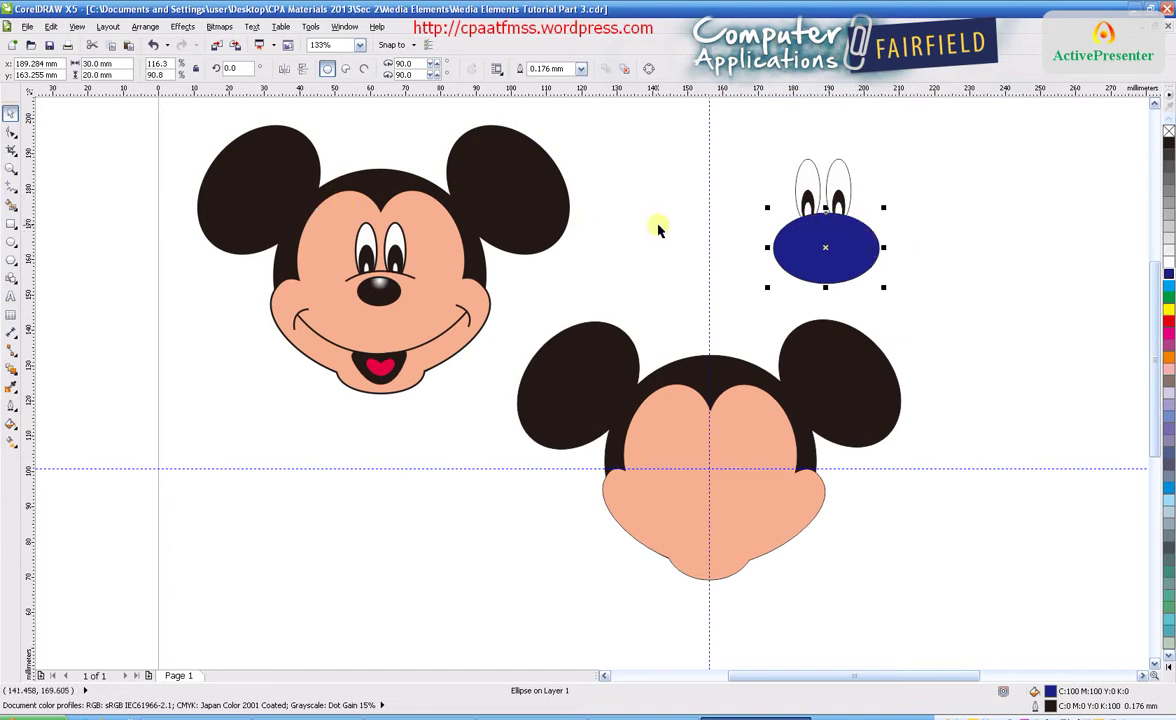
Step: Trim the lower ends of the grouped eyes with the blue ellipse, and move the ellipse away to the right
left_click(12, 118)
left_click_drag(727, 144, 931, 289)
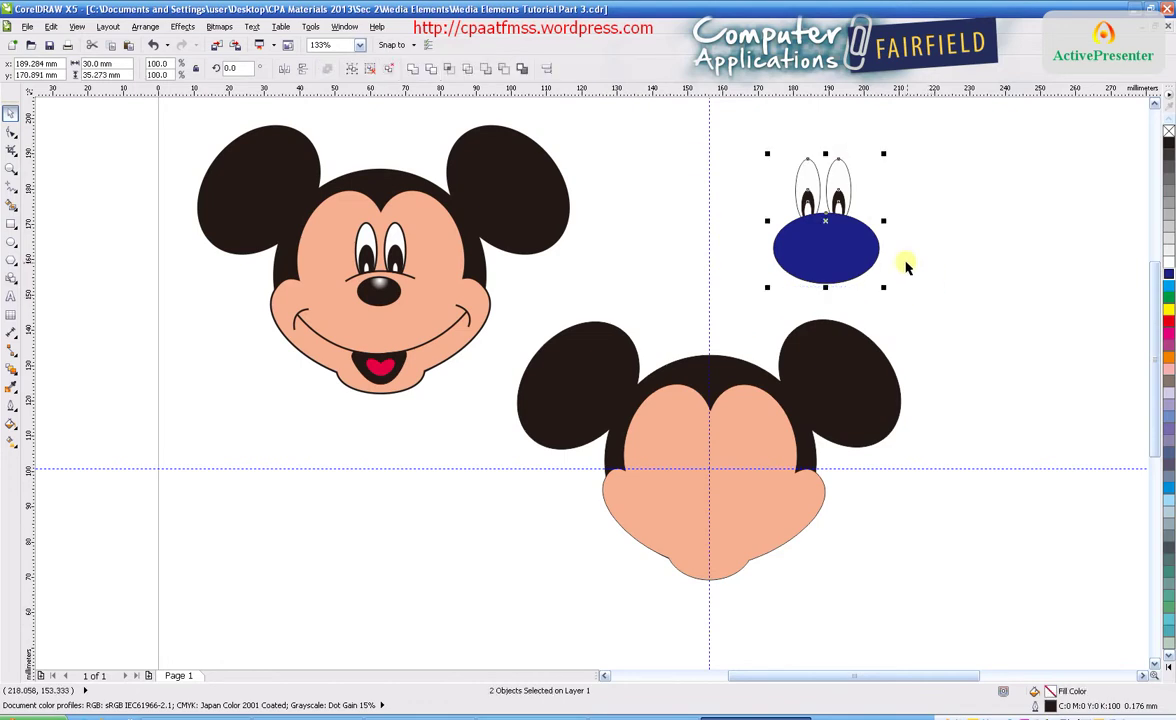
left_click(431, 72)
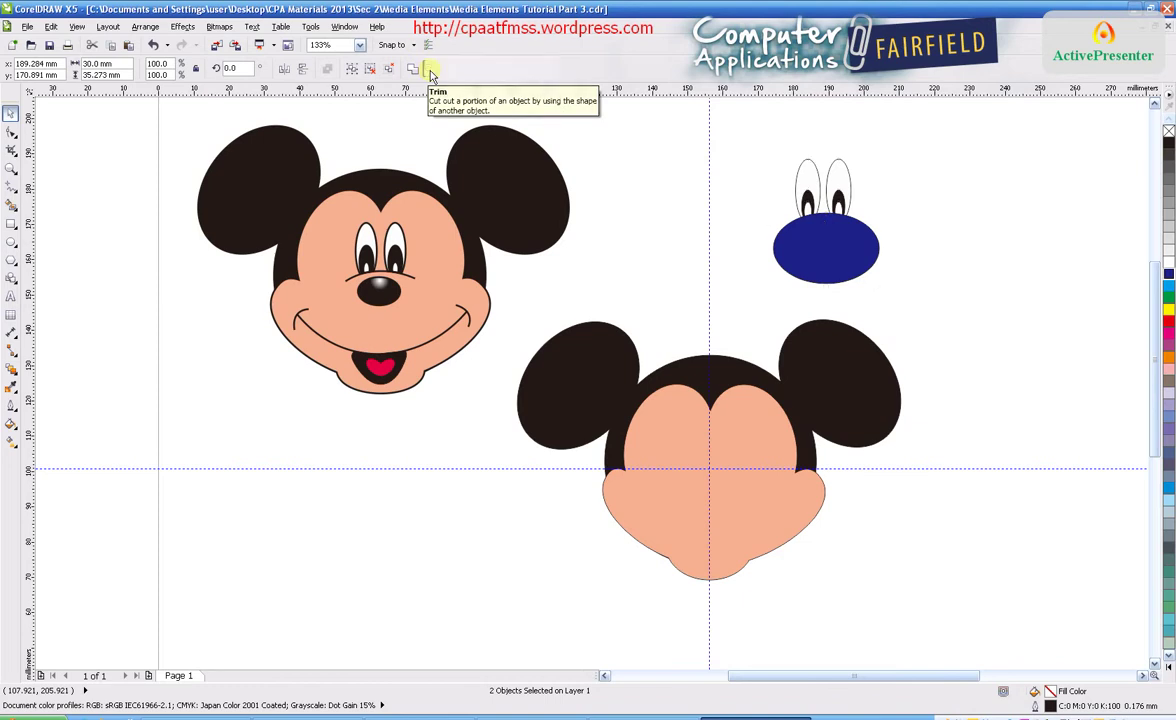
left_click(1015, 290)
left_click(840, 262)
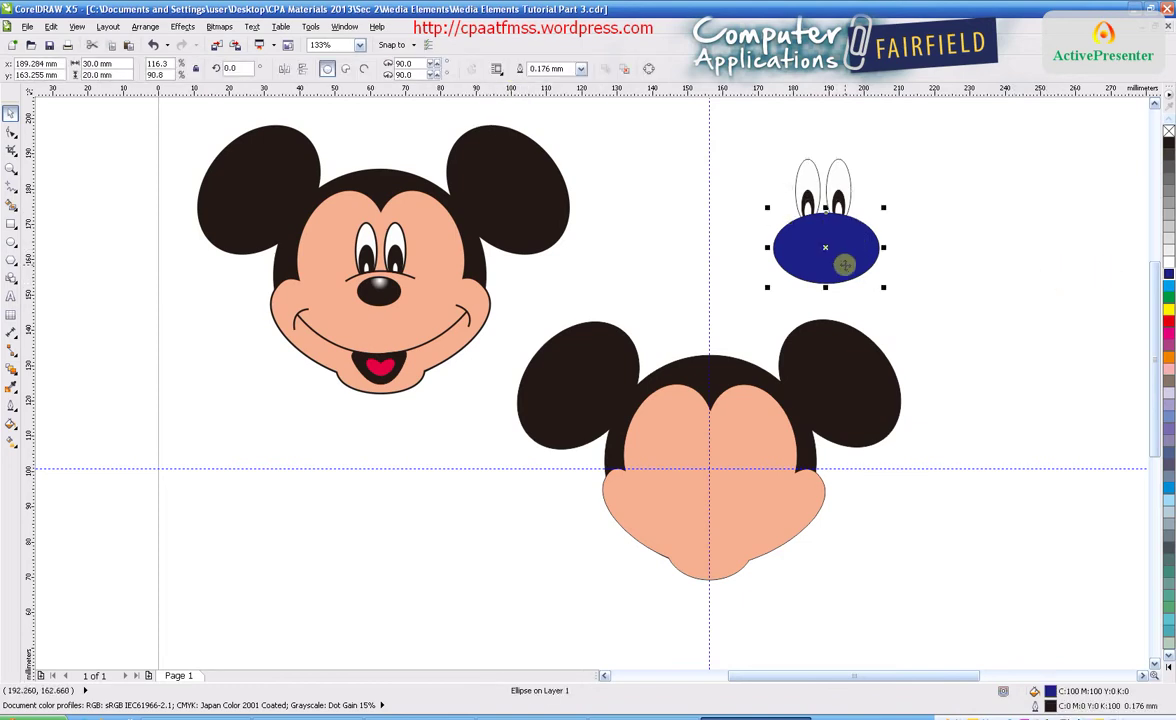
left_click_drag(814, 249, 1010, 252)
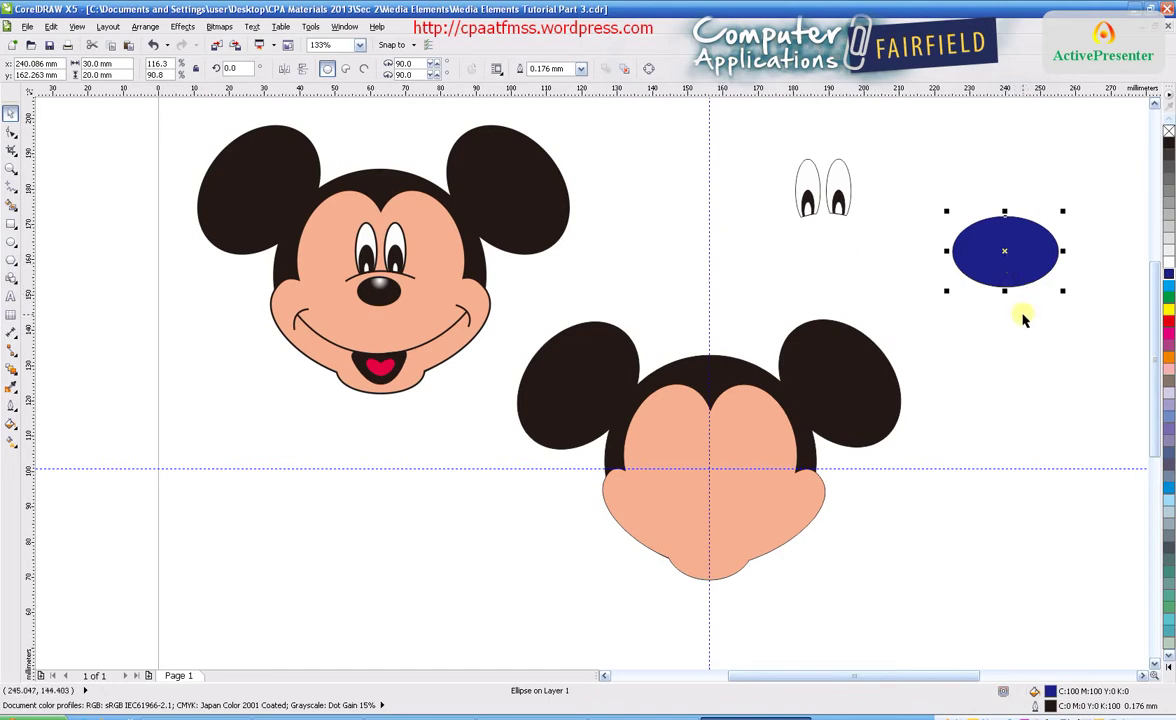
Step: Delete the dark blue ellipse and place the grouped eyes on the face, centred on the vertical guideline with their lower edges at the horizontal guideline
key("Delete")
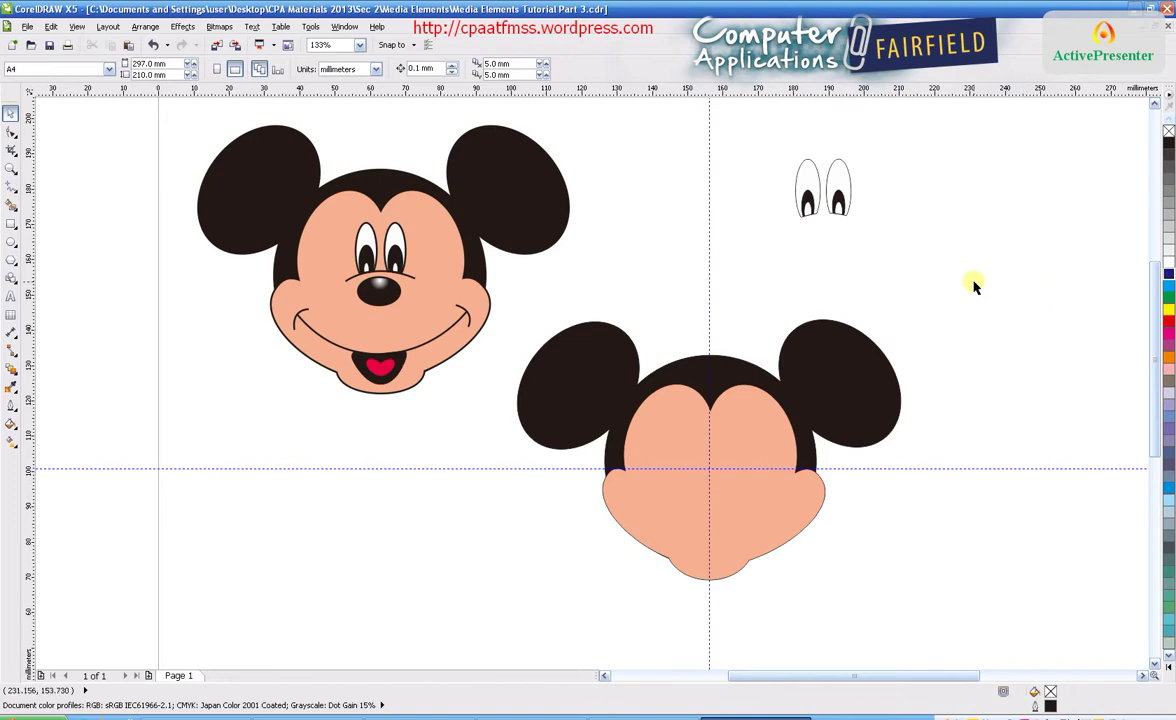
left_click_drag(824, 185, 742, 459)
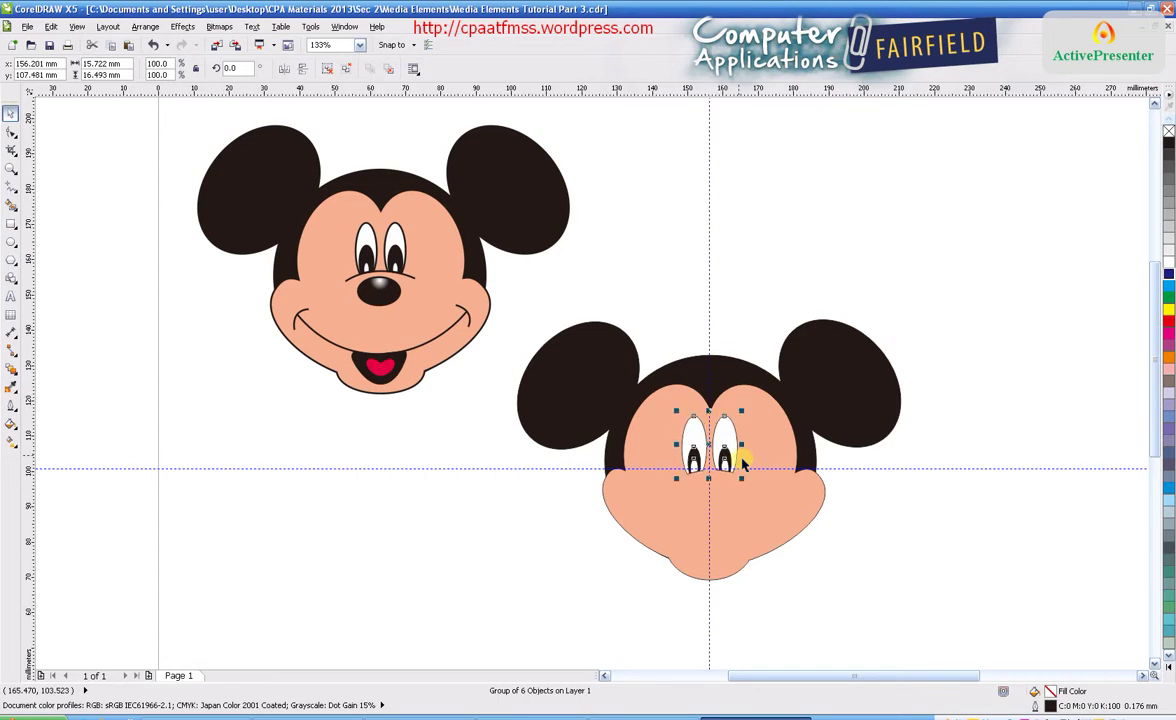
left_click(868, 498)
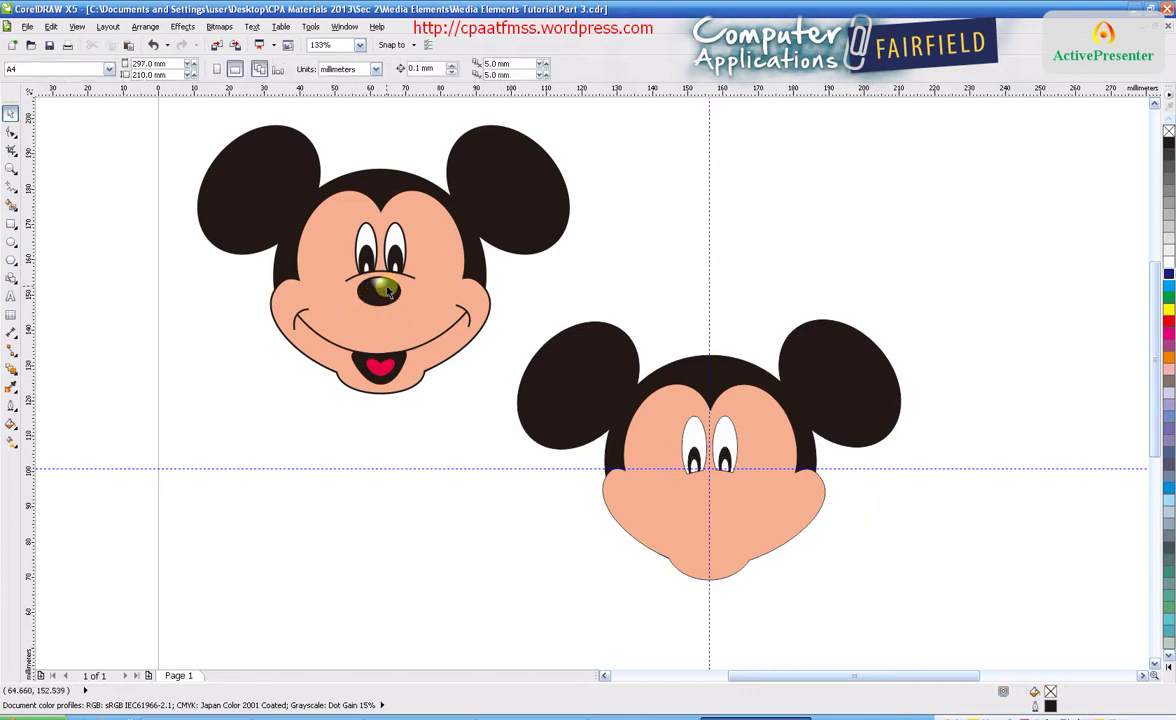
Step: Draw a nose ellipse about 16 mm wide and 10 mm high below the eyes and fill it black
left_click(11, 241)
left_click_drag(685, 498, 741, 529)
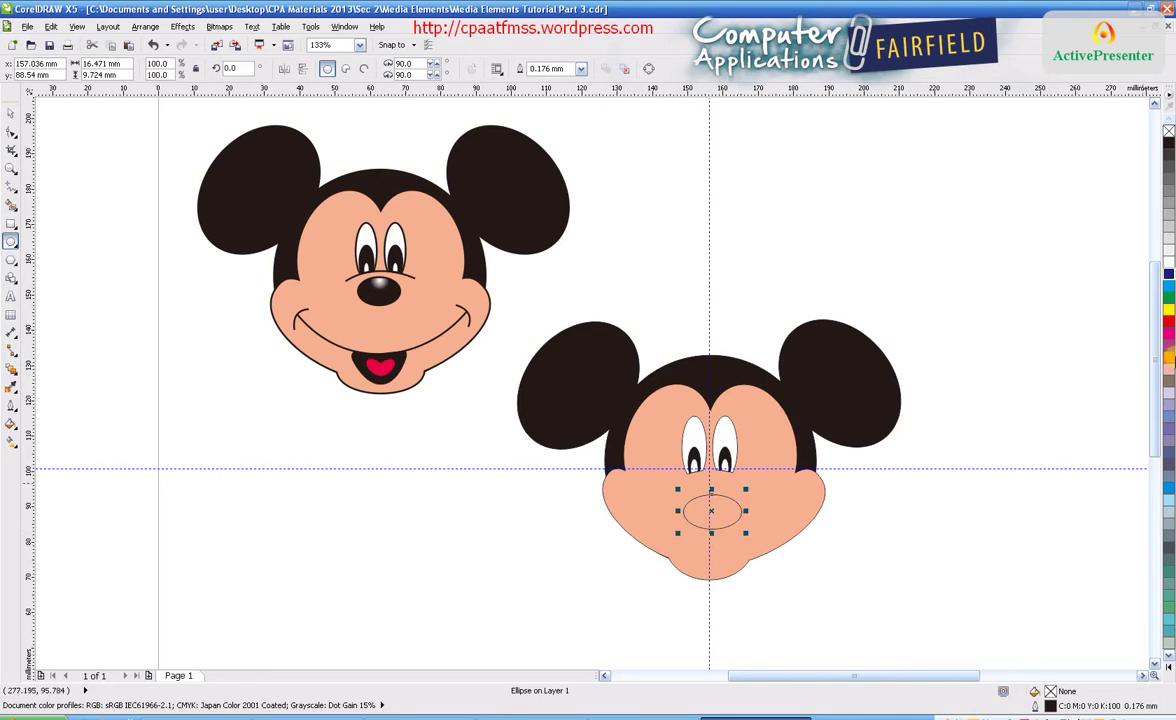
left_click(1169, 143)
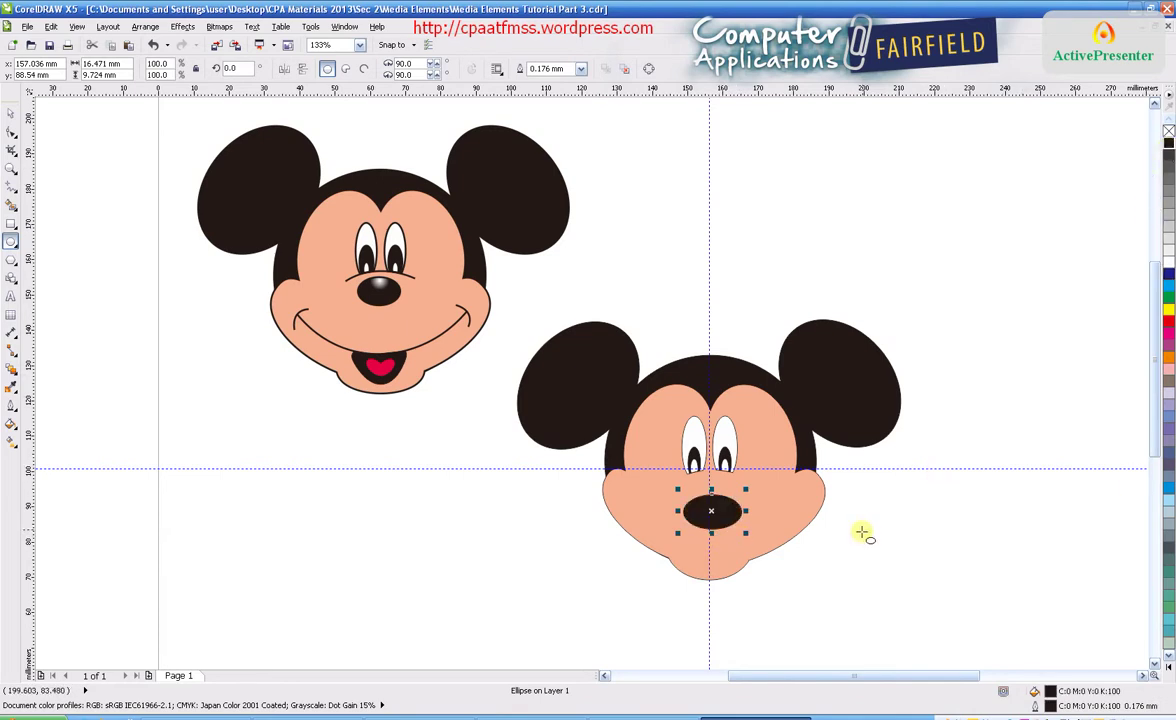
Step: Set the nose ellipse to 12 mm wide and 8 mm high, and centre it on the vertical guideline just below the eyes
left_click(105, 63)
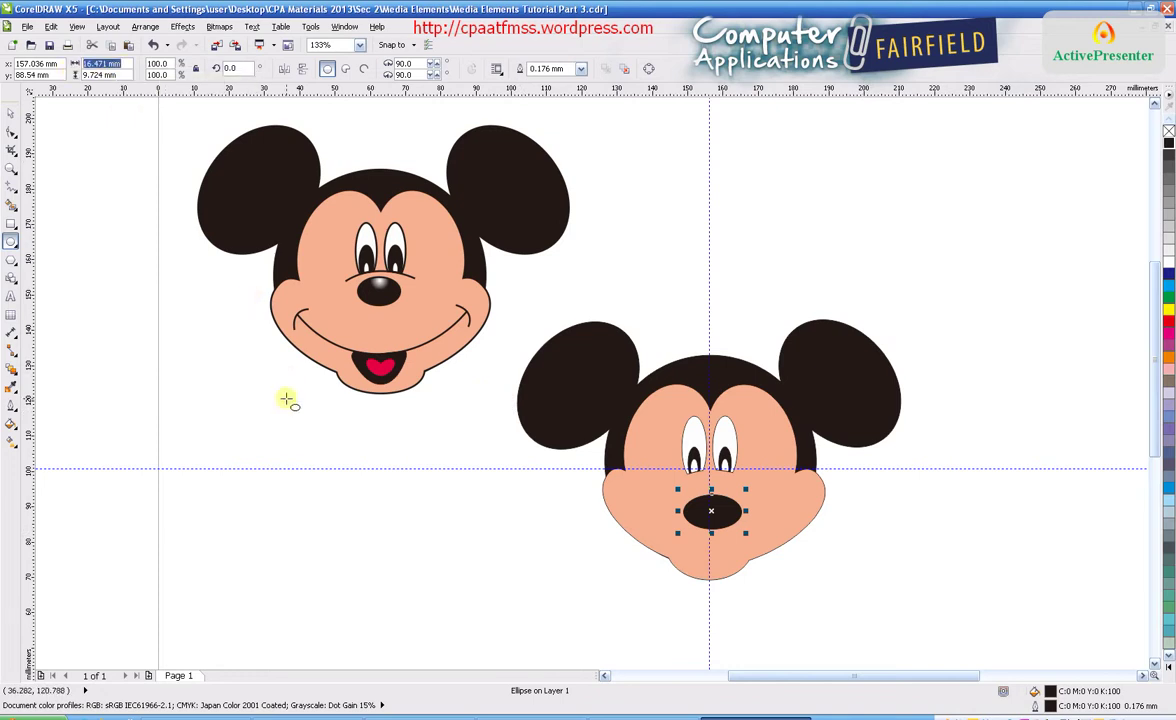
type("12")
key("Tab")
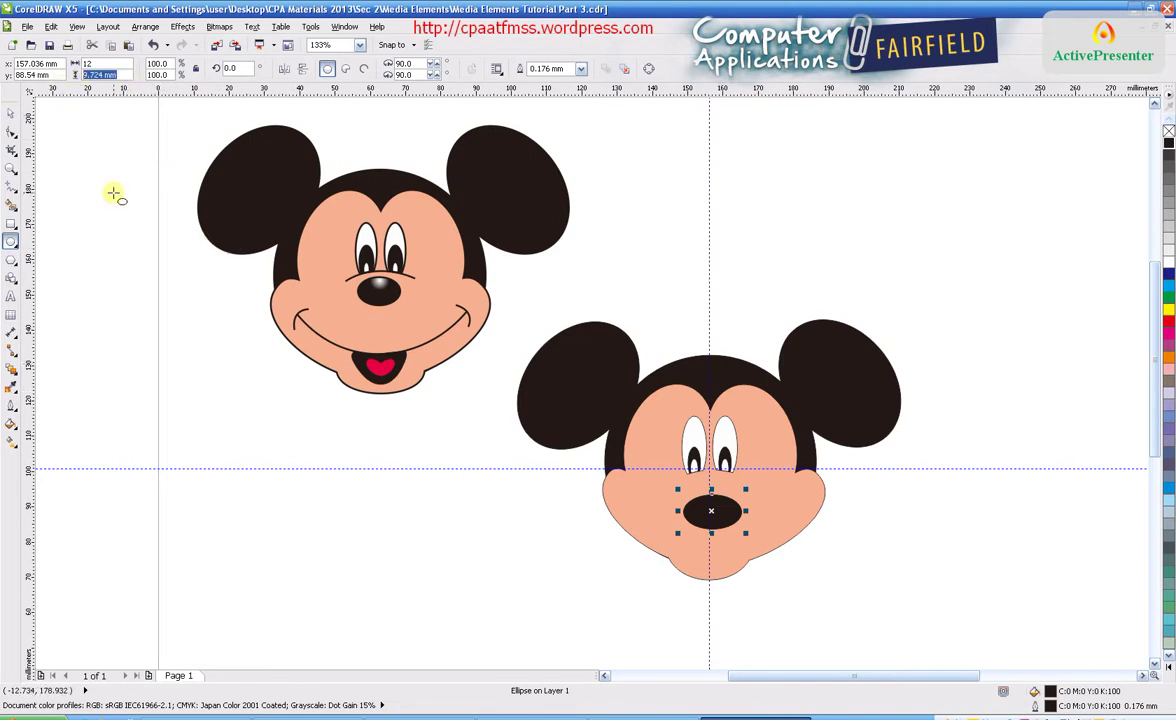
type("8")
key("Return")
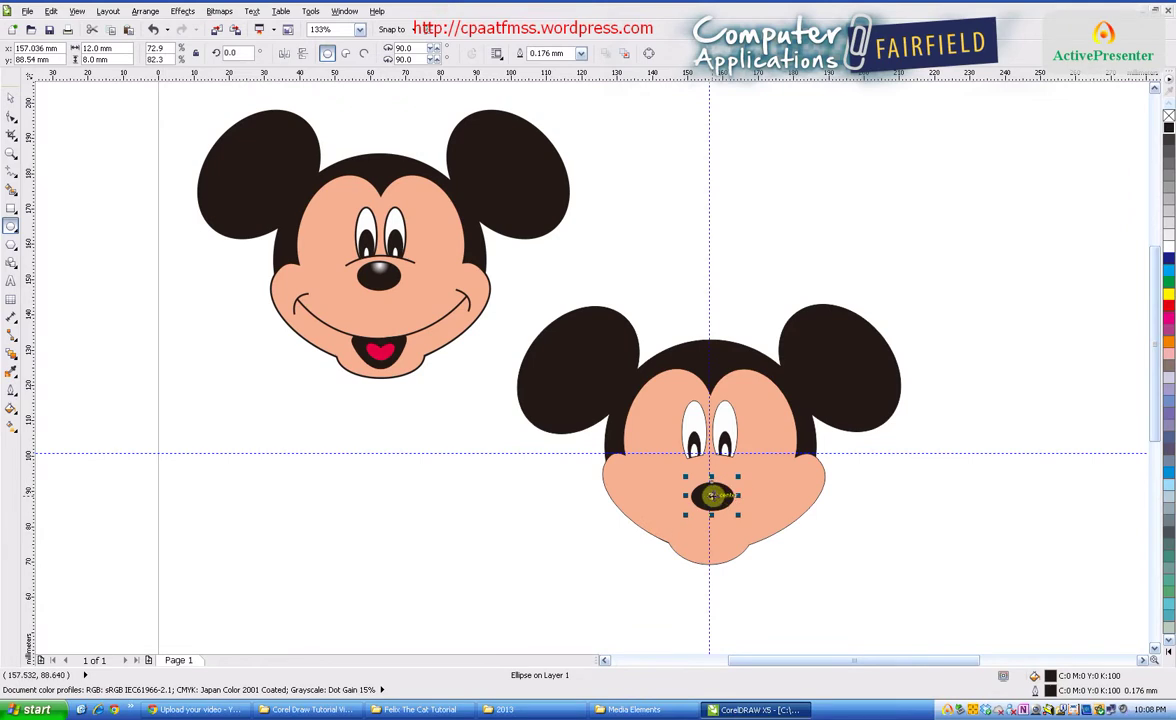
left_click_drag(711, 495, 707, 488)
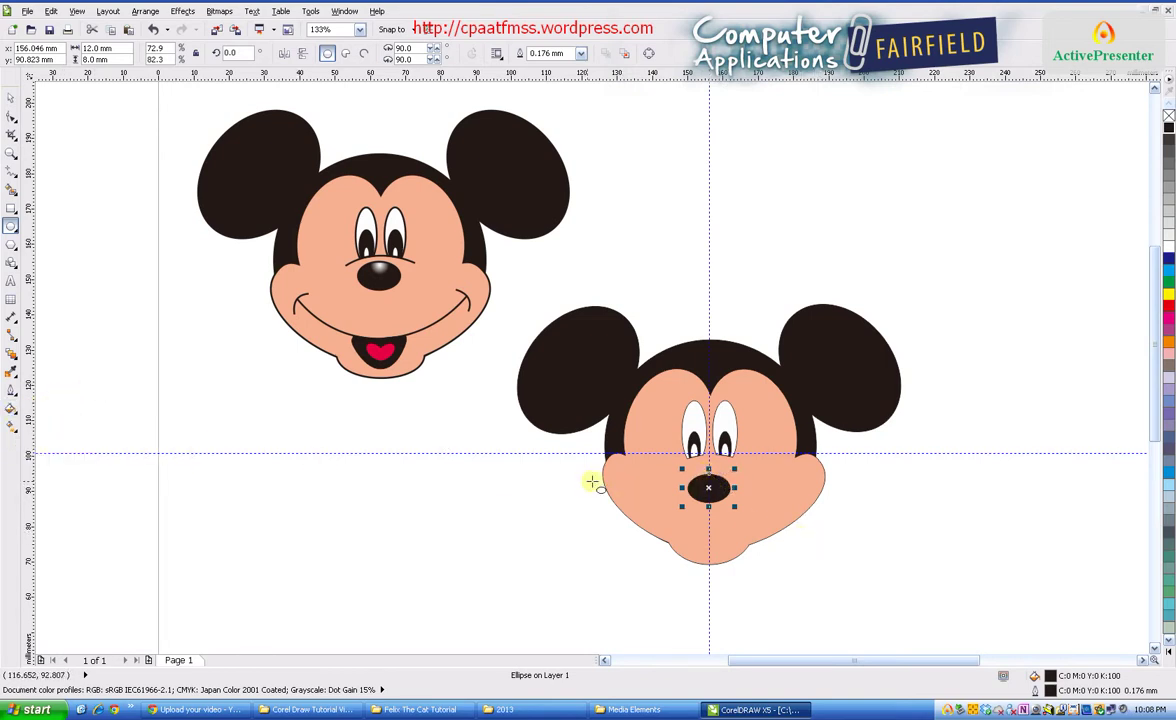
Step: Apply a black-to-white radial fountain fill to the nose with 35% edge pad and the highlight centre offset 43% vertically
left_click(10, 409)
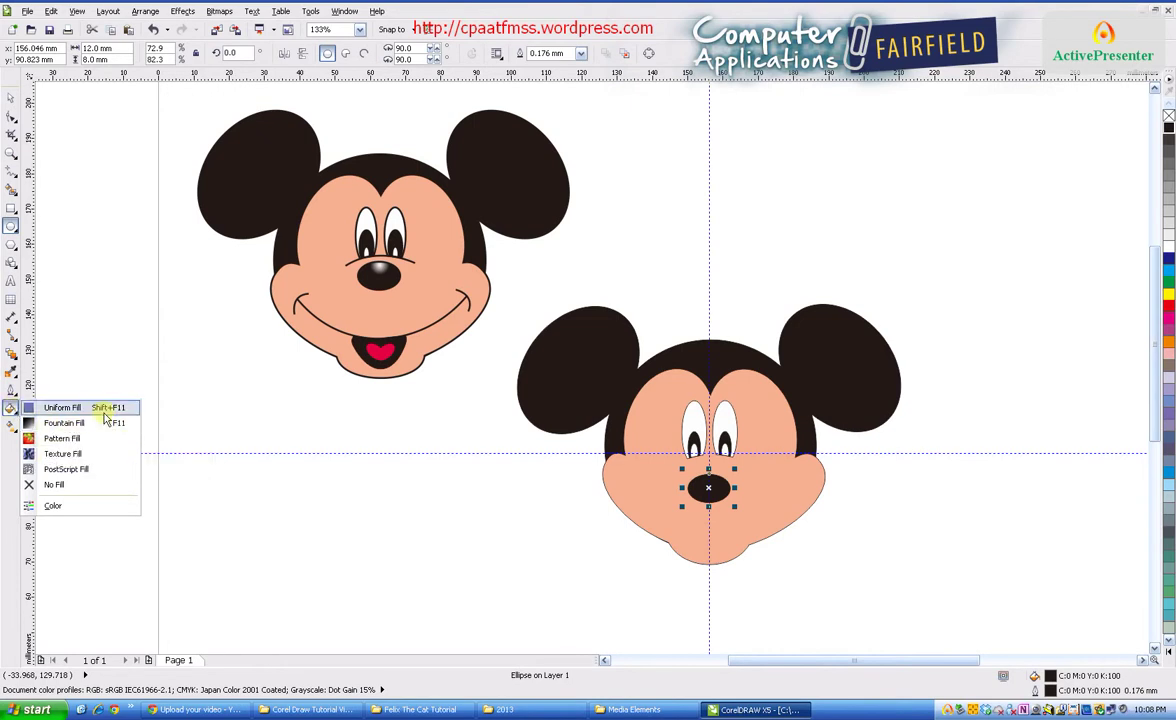
left_click(99, 428)
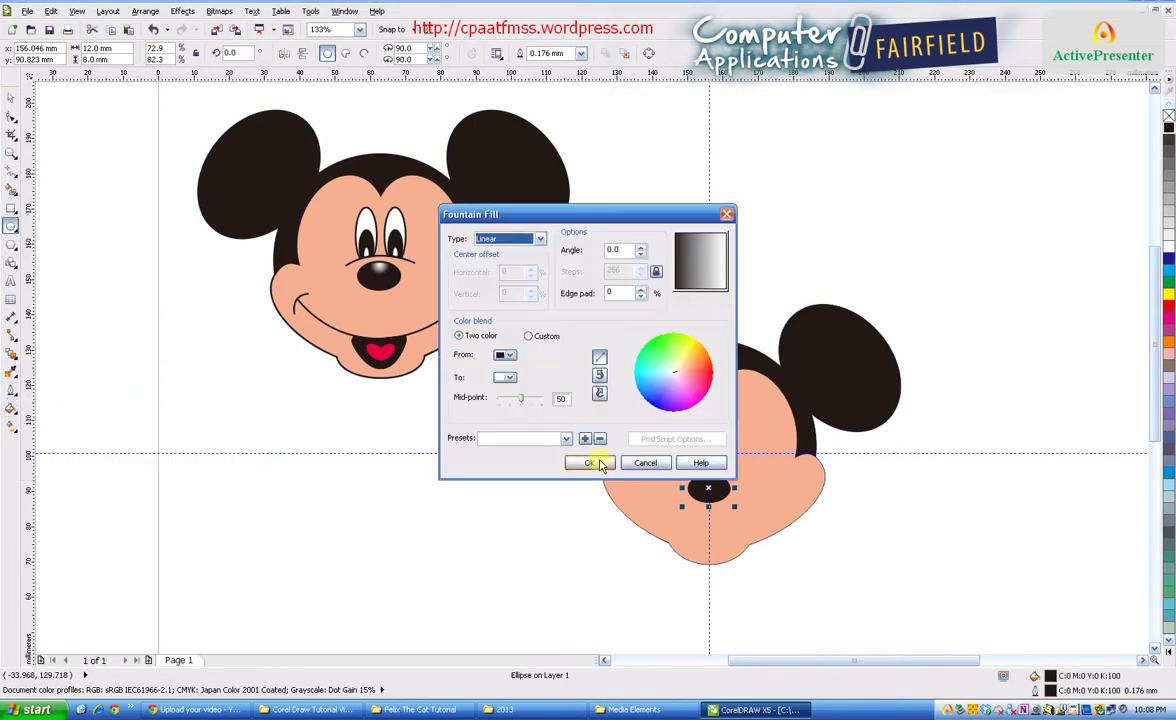
left_click_drag(629, 213, 833, 179)
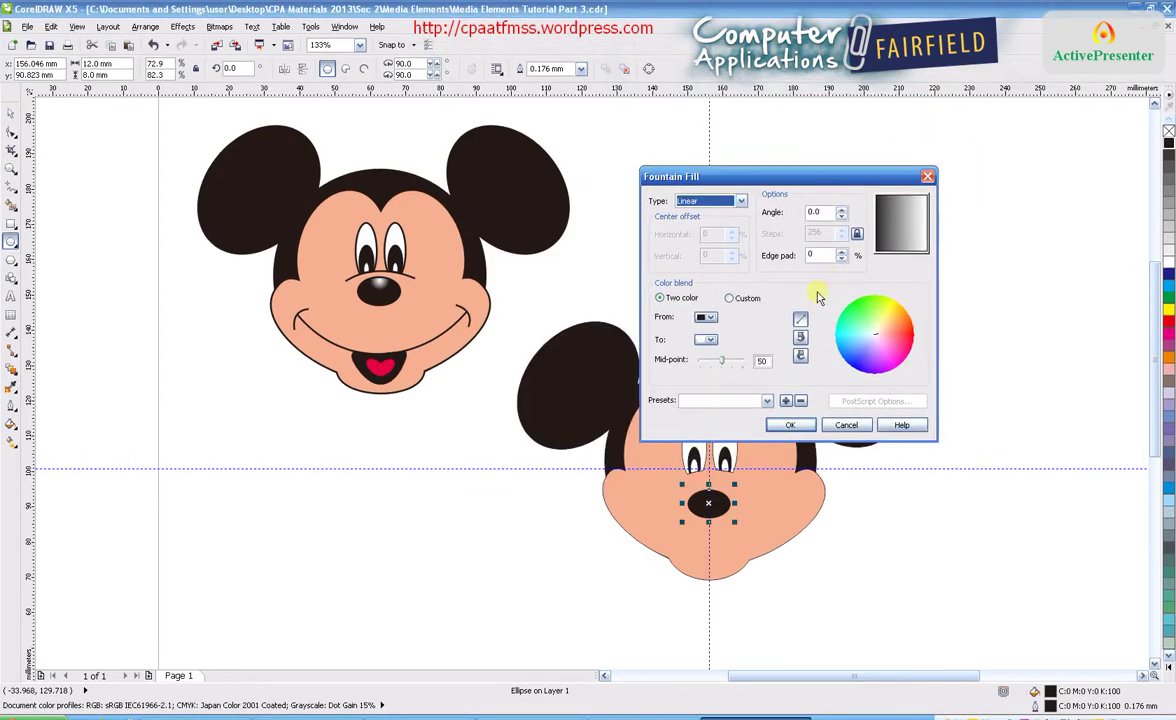
left_click(722, 206)
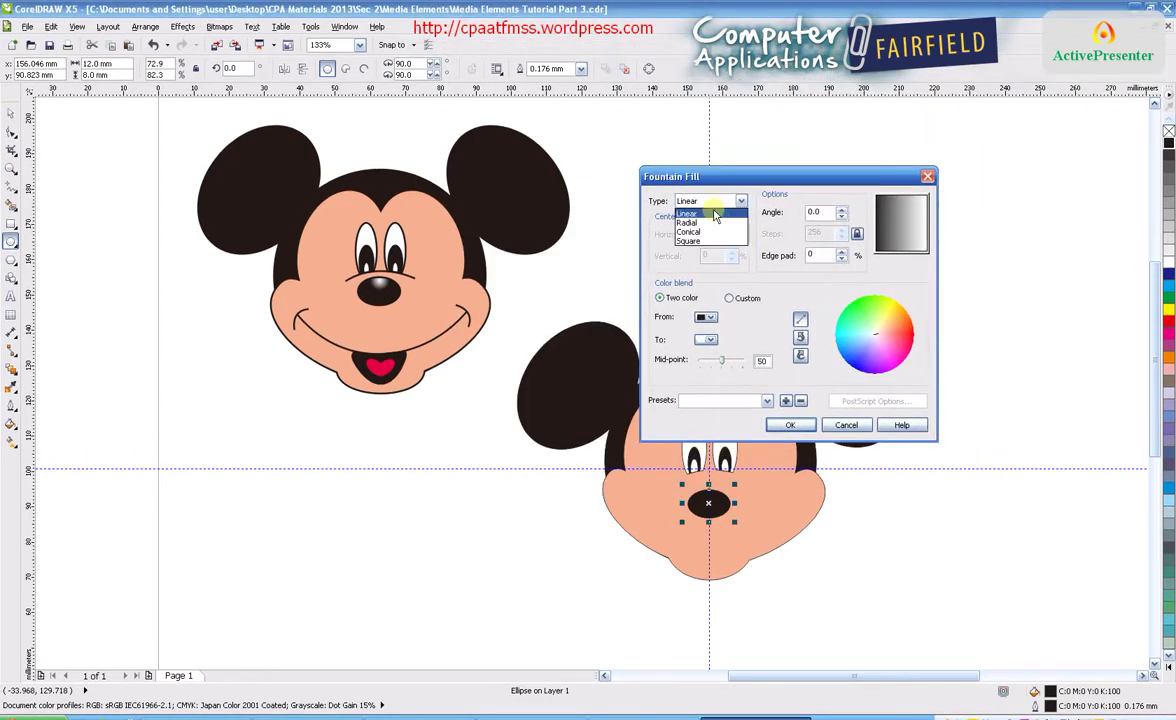
left_click(700, 222)
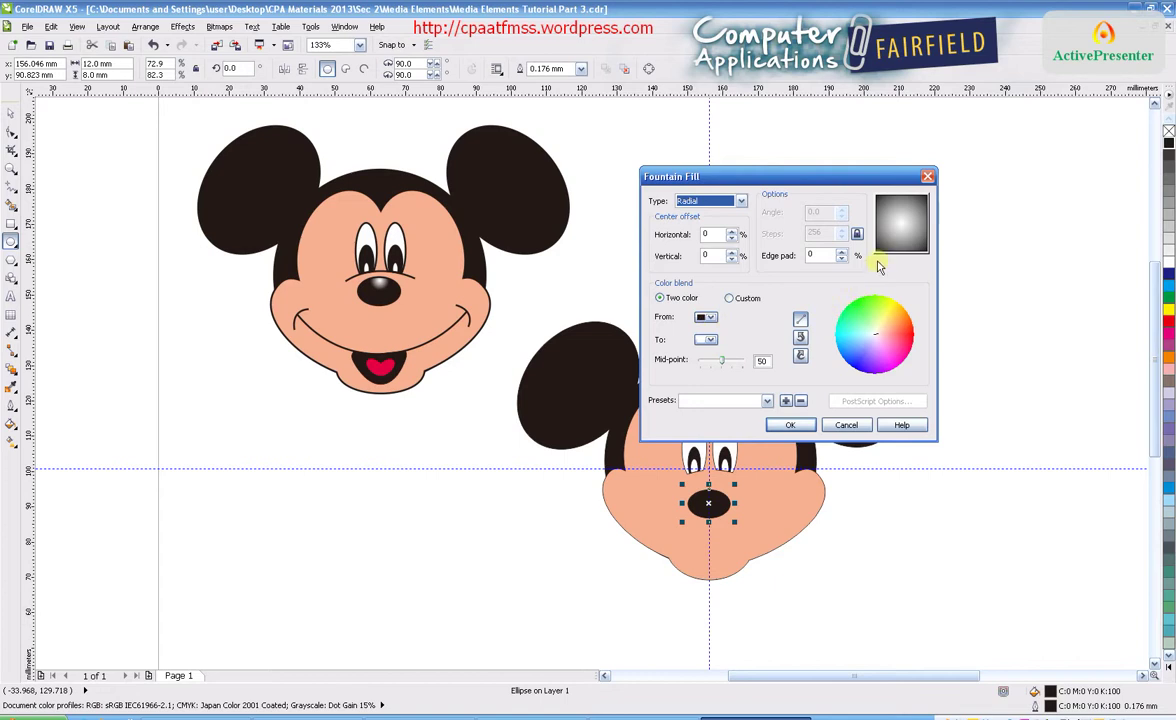
left_click(816, 255)
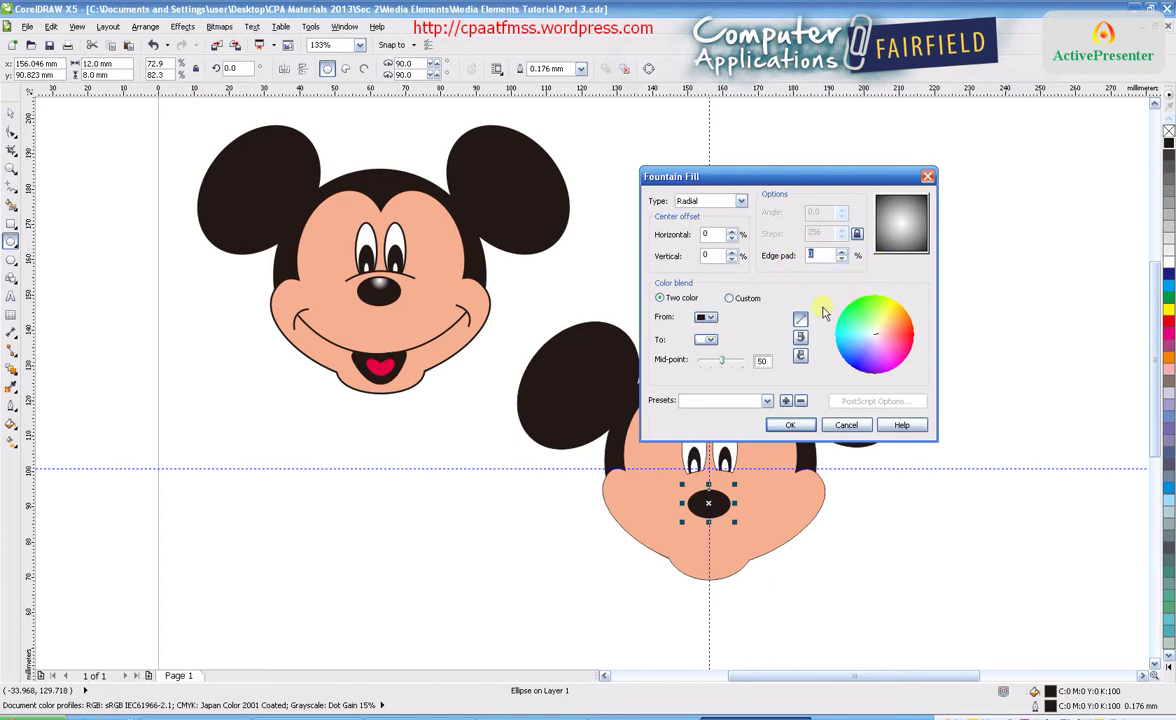
type("35")
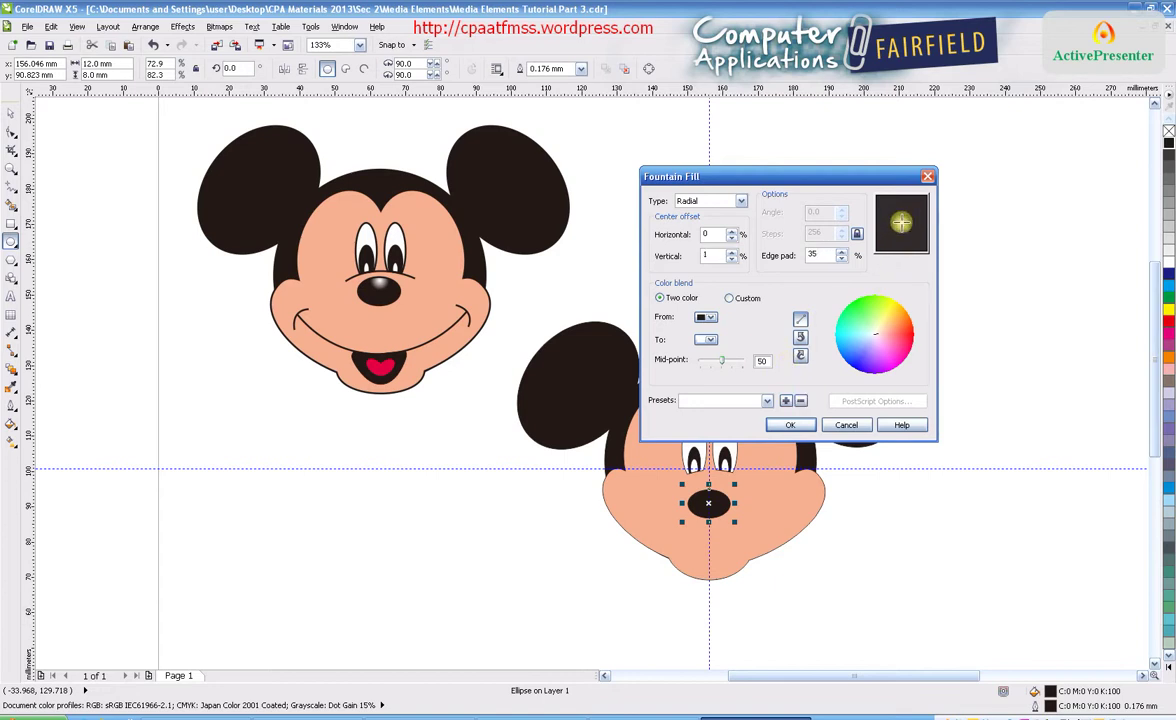
left_click_drag(899, 223, 899, 199)
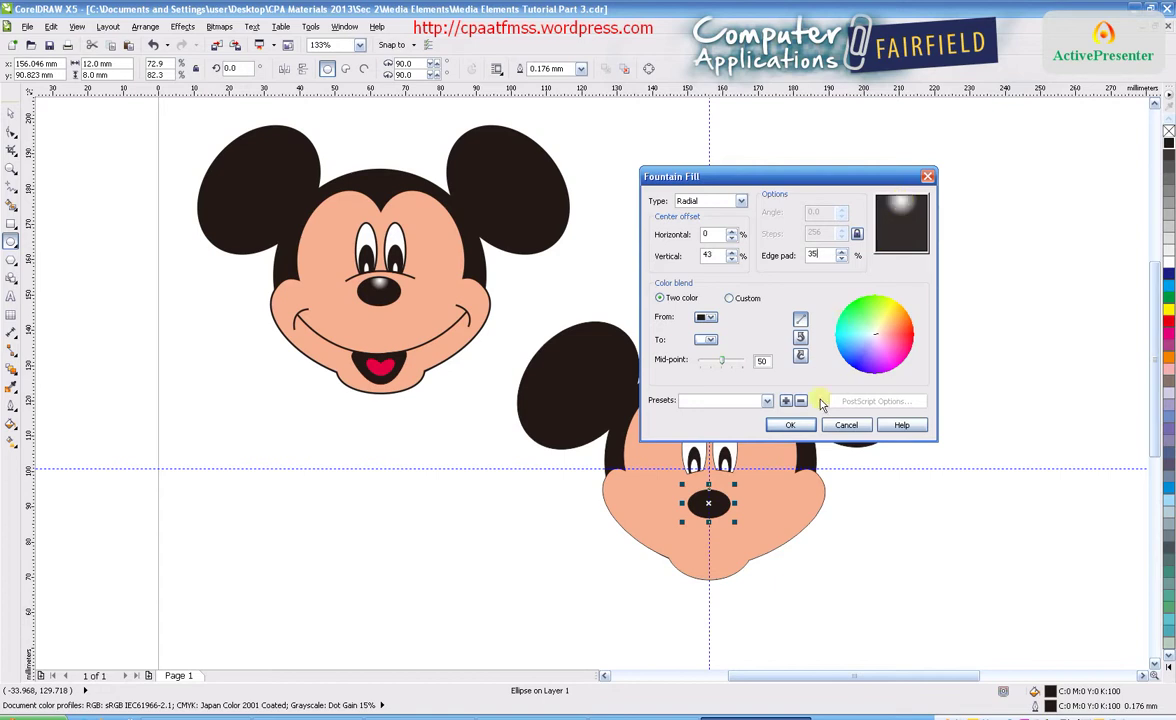
left_click(792, 424)
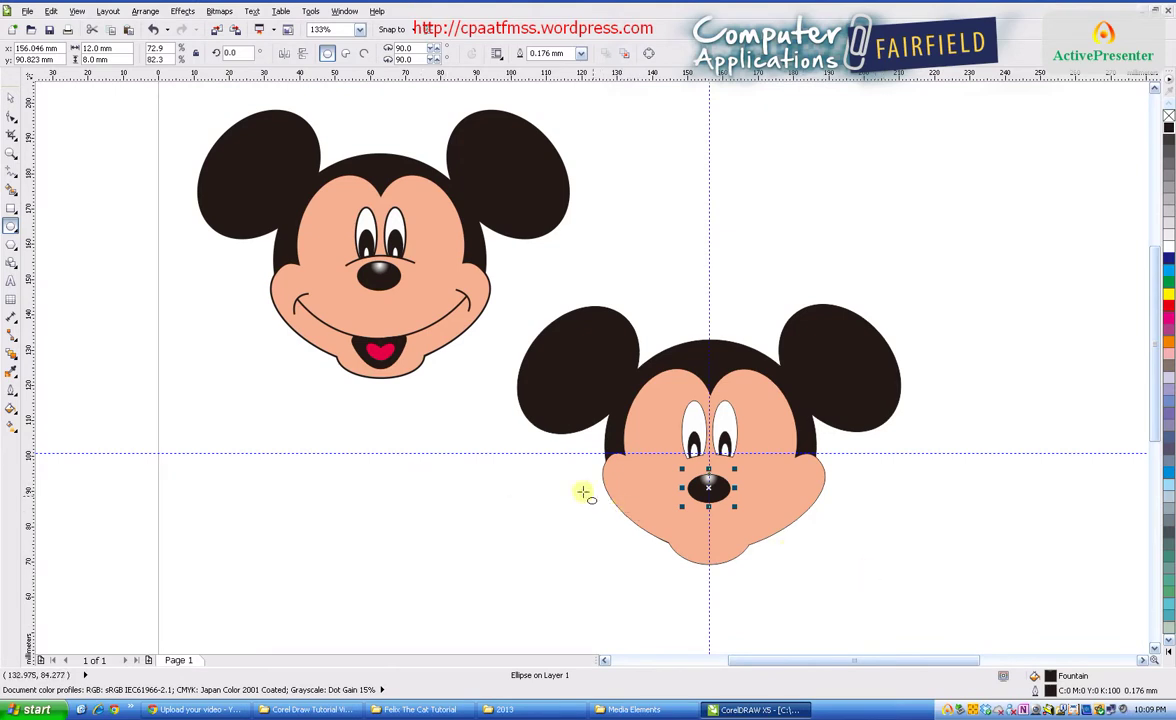
Step: Draw a straight horizontal line about 25 mm long between the eyes and the nose with the Freehand tool
left_click(10, 152)
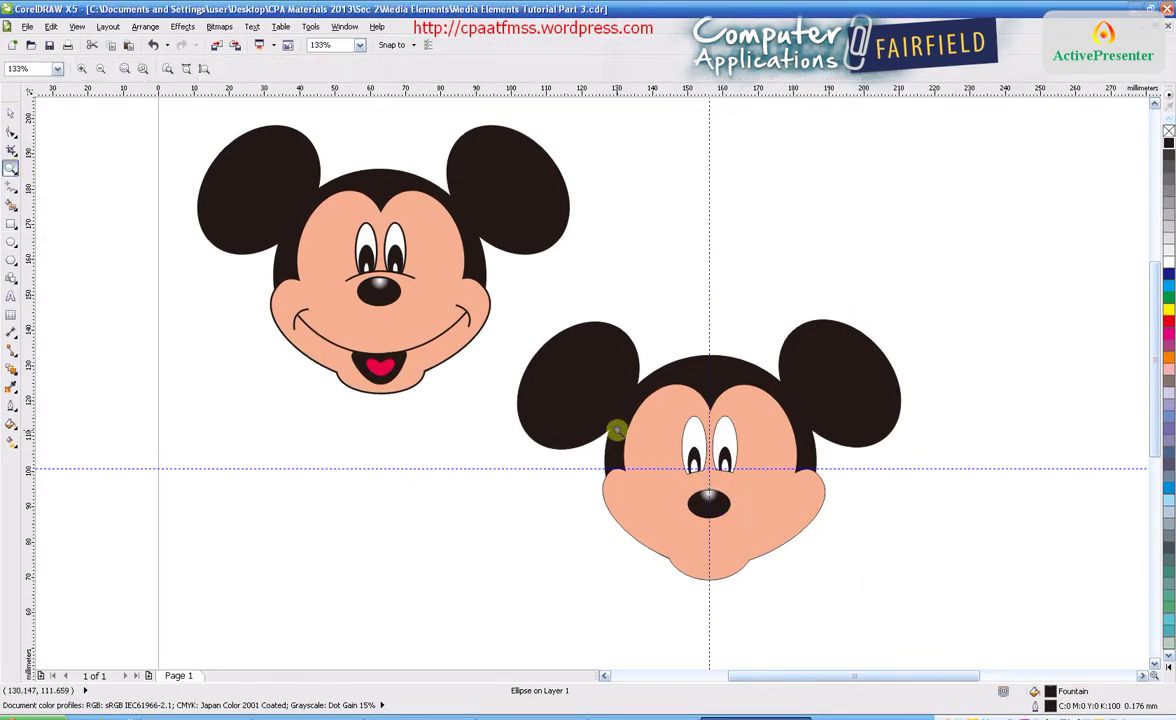
left_click_drag(617, 417, 800, 542)
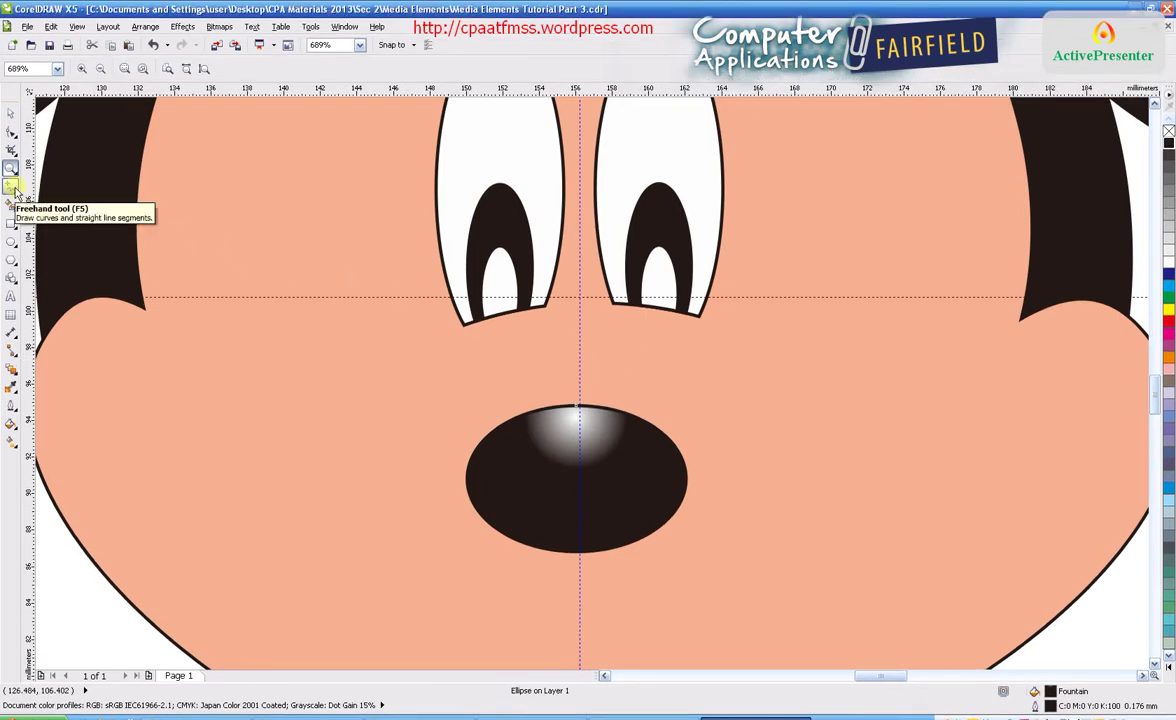
left_click(13, 188)
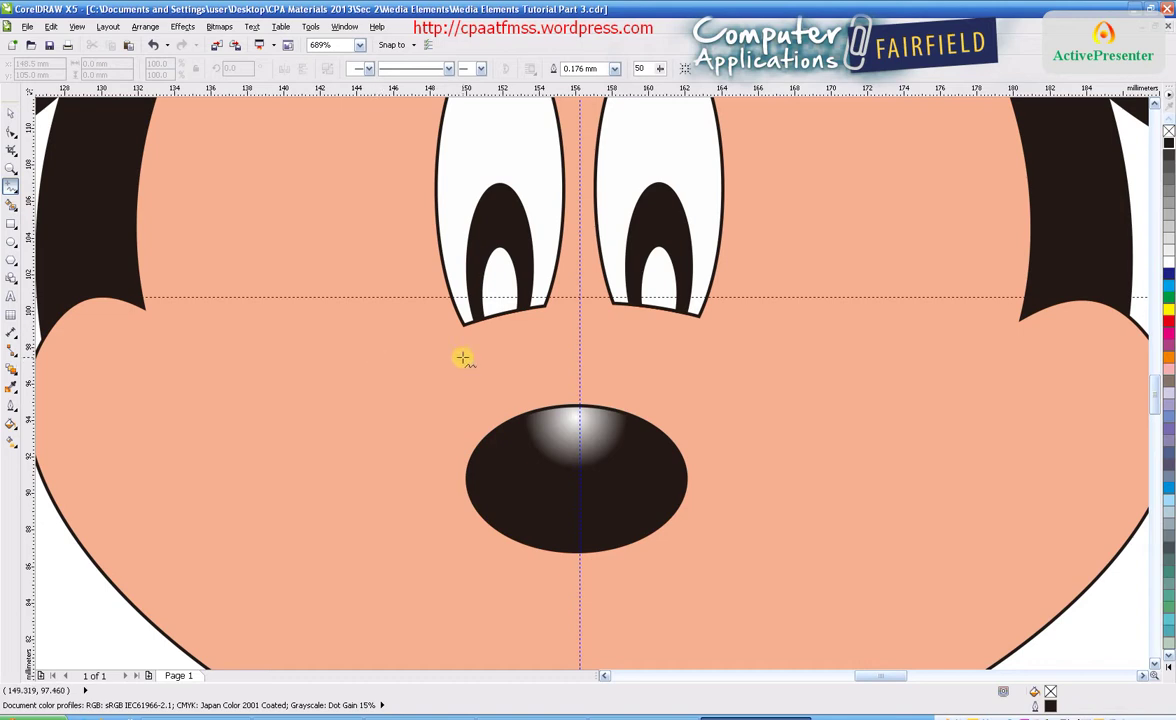
left_click(355, 361)
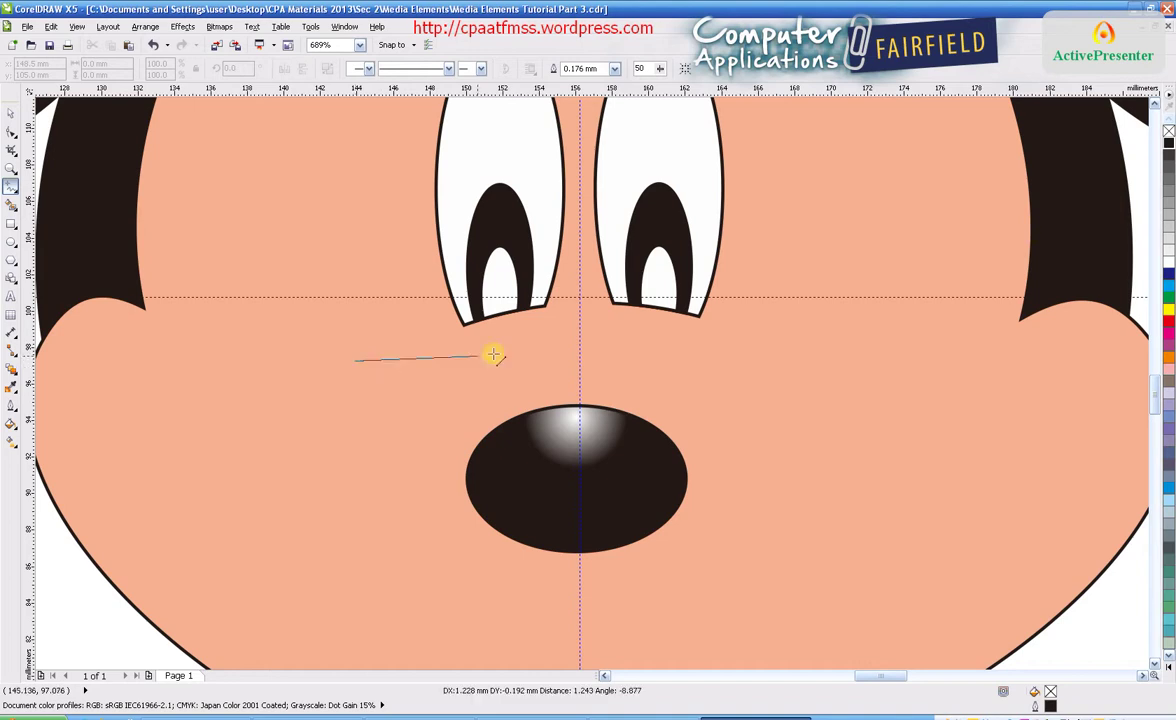
left_click(820, 361)
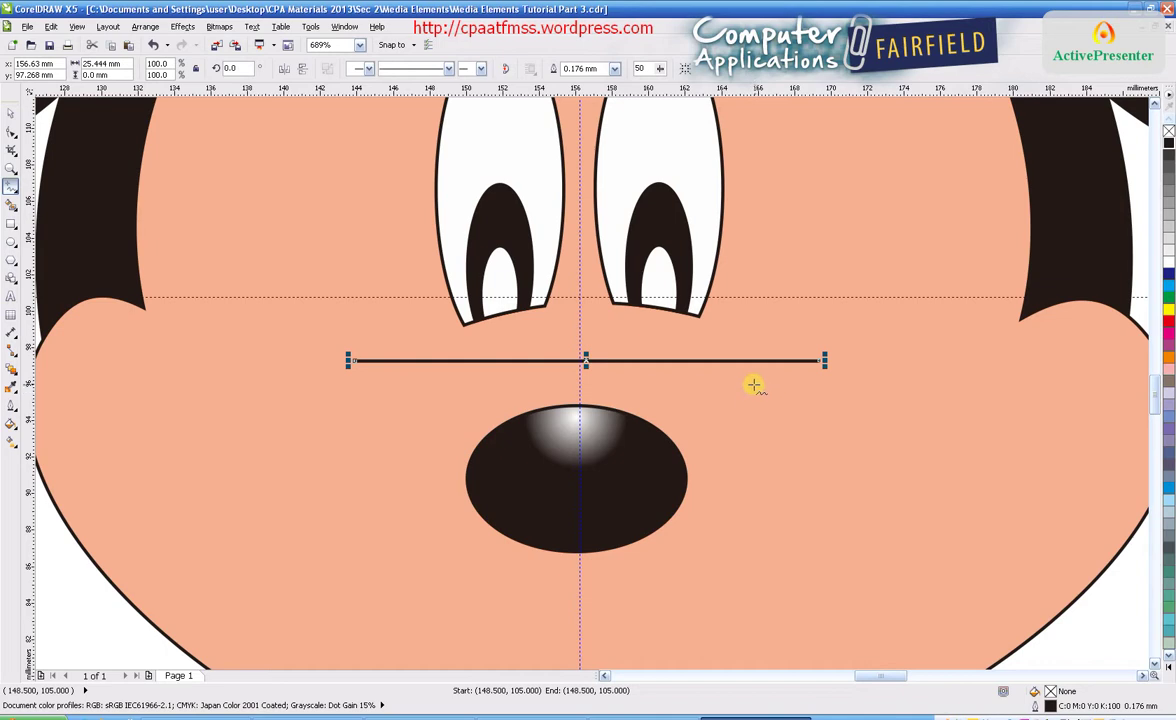
Step: Convert the line above the nose to a curve and bend it upward into an arch along the eyes' lower edges, adjusting both control handles
left_click(10, 134)
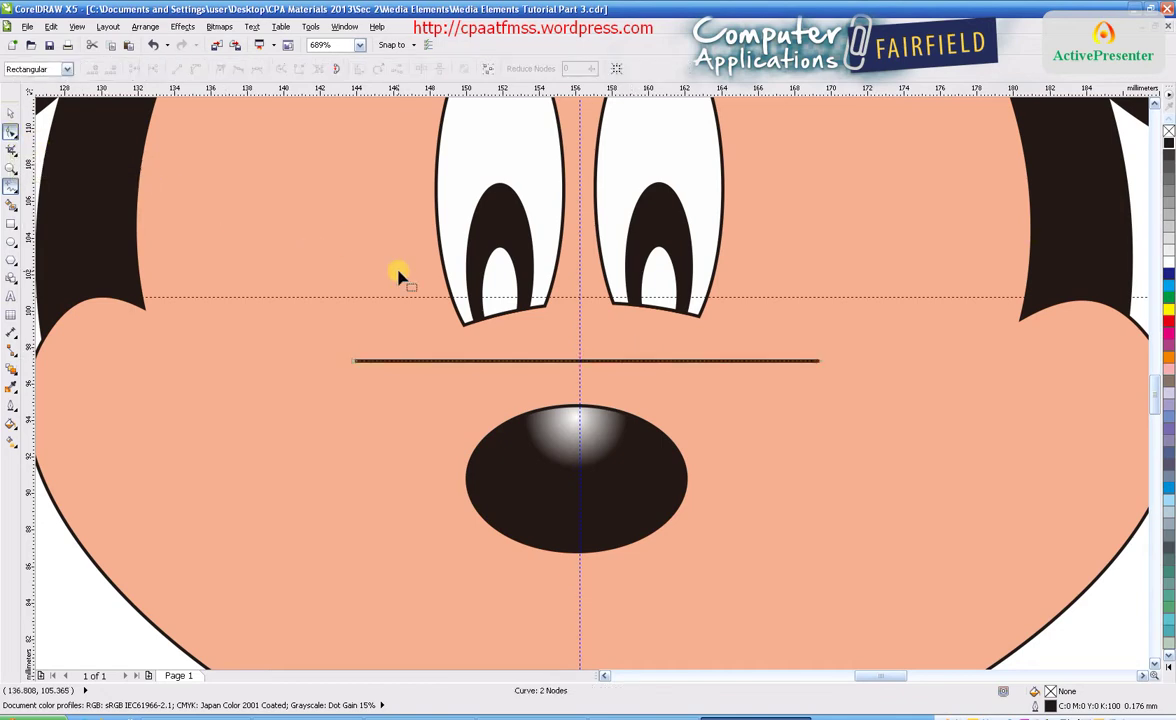
right_click(603, 364)
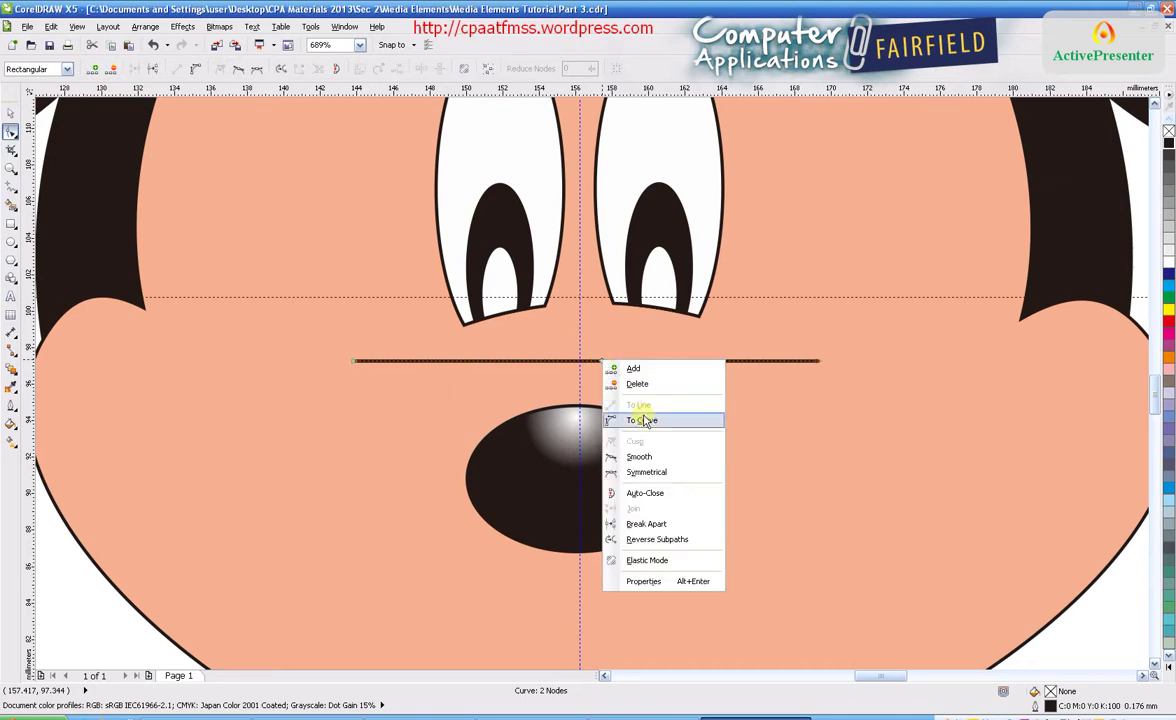
left_click(645, 421)
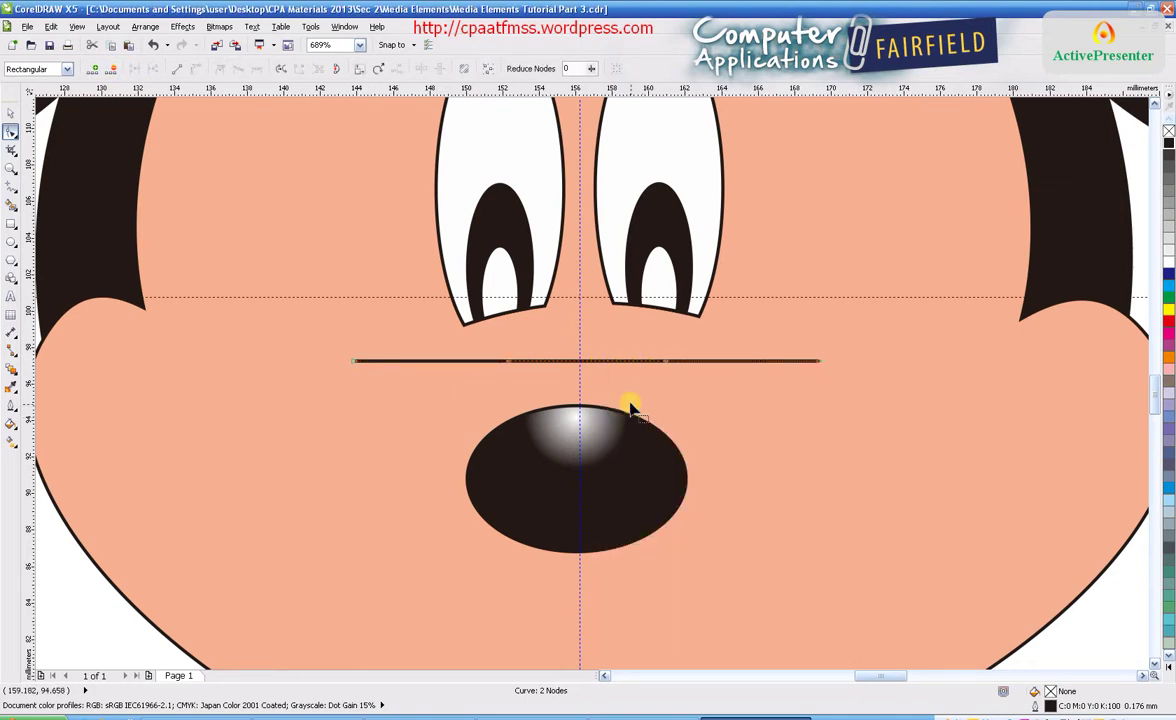
left_click_drag(583, 365, 598, 306)
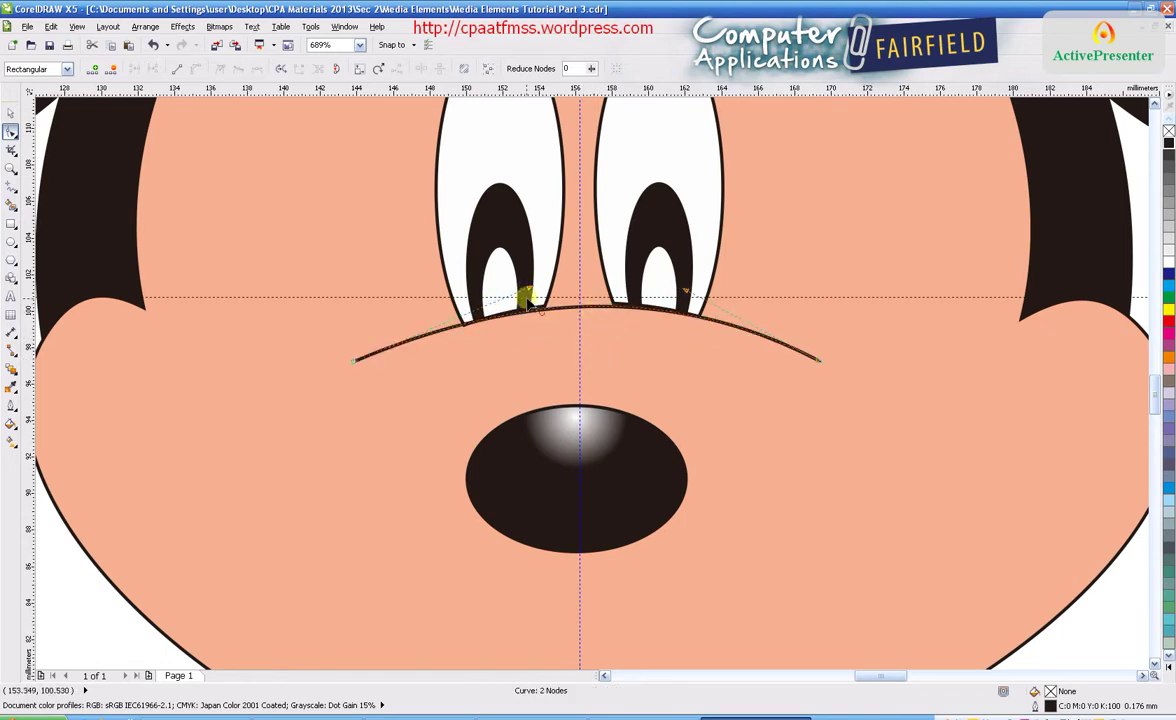
mouse_move(526, 284)
left_mouse_down()
mouse_move(525, 263)
mouse_move(520, 281)
left_mouse_up()
mouse_move(688, 289)
left_mouse_down()
mouse_move(700, 292)
mouse_move(691, 285)
left_mouse_up()
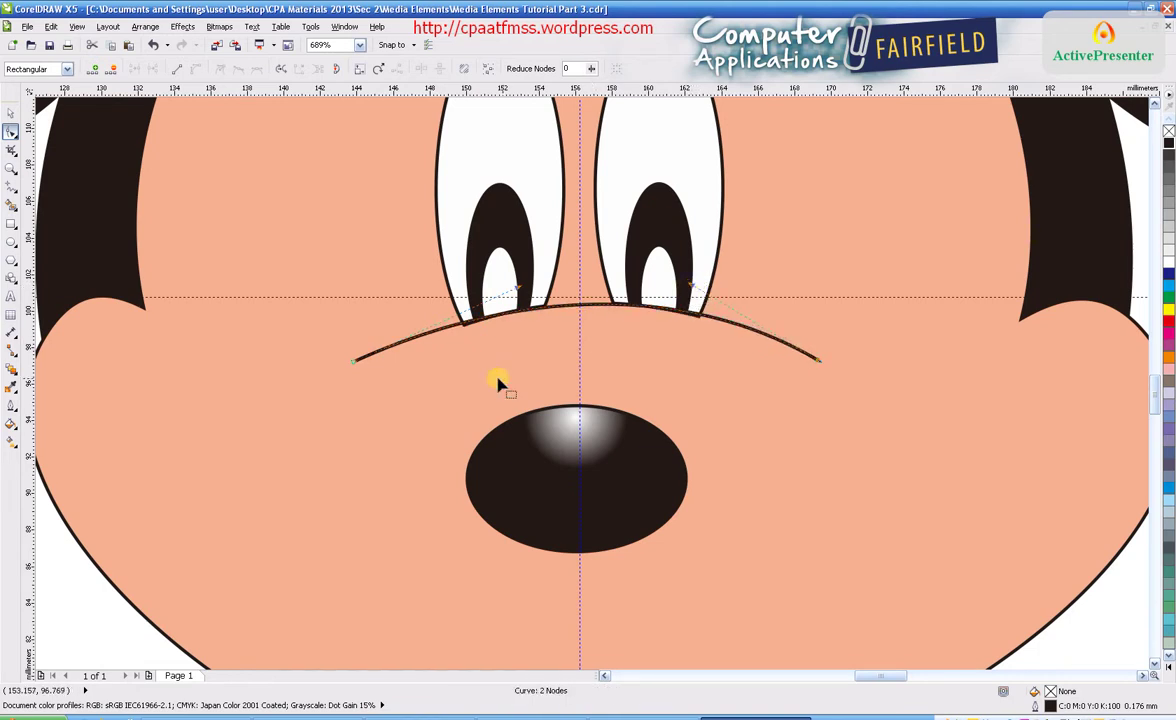
Step: Fine-tune the left control handle of the arched line so the arch follows the trimmed lower edge of the left eye
left_click(358, 362)
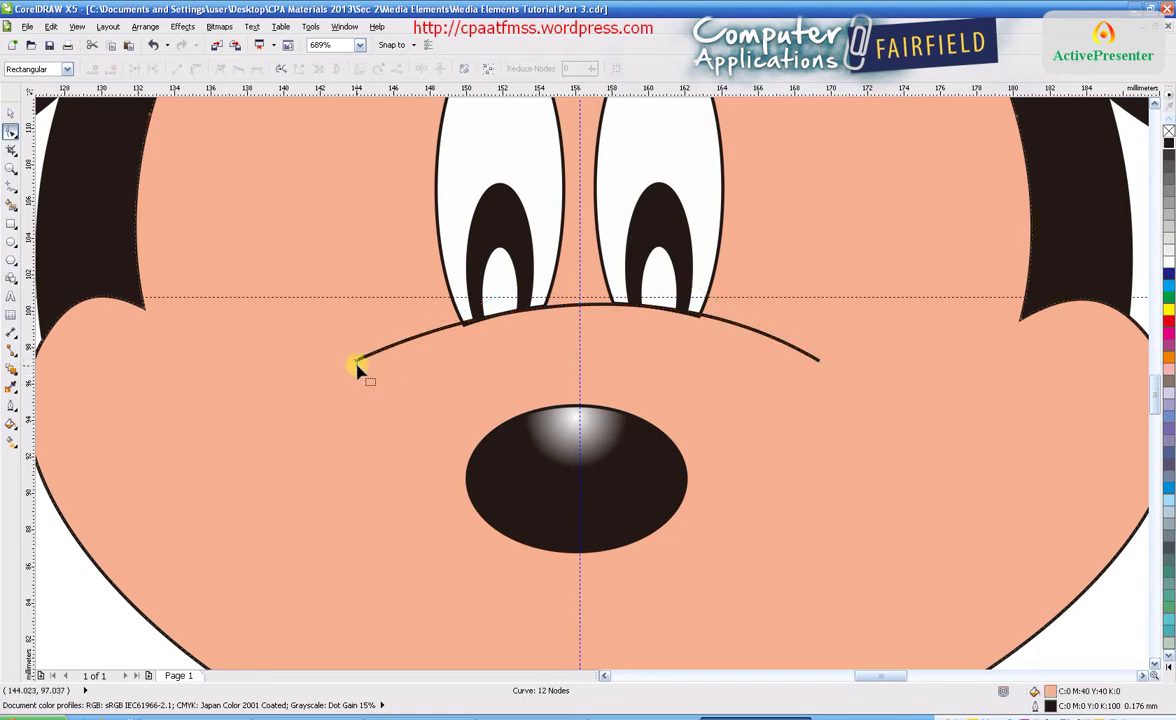
left_click(357, 362)
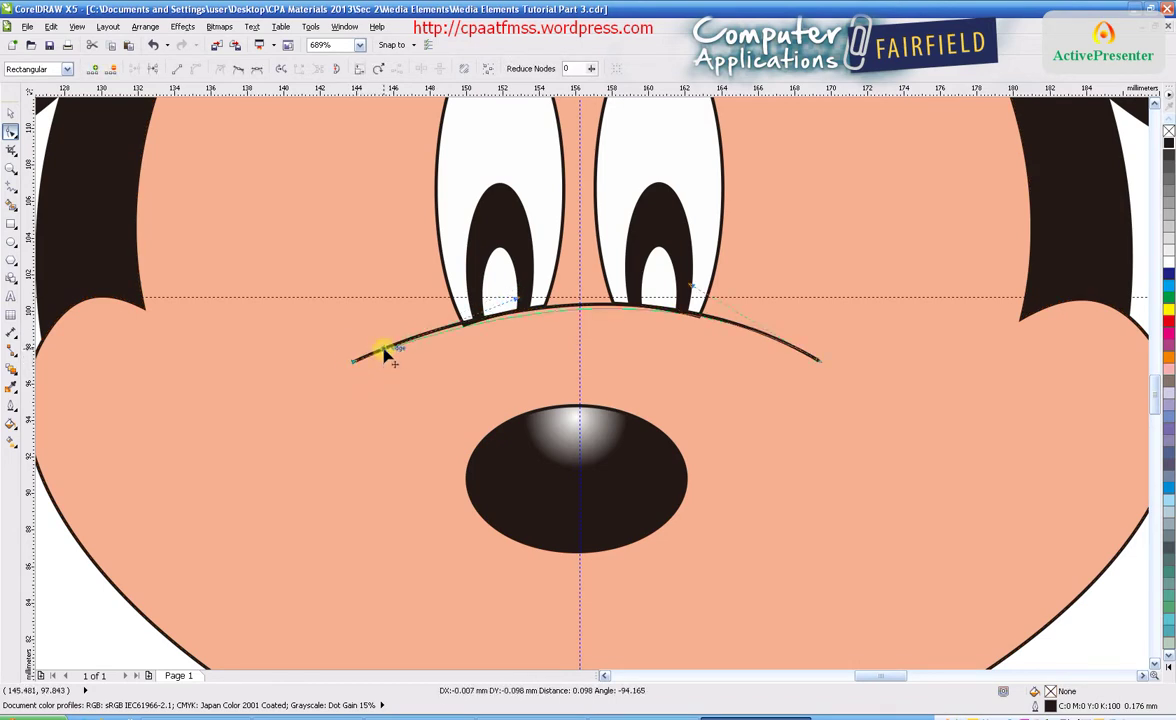
left_click_drag(384, 350, 517, 284)
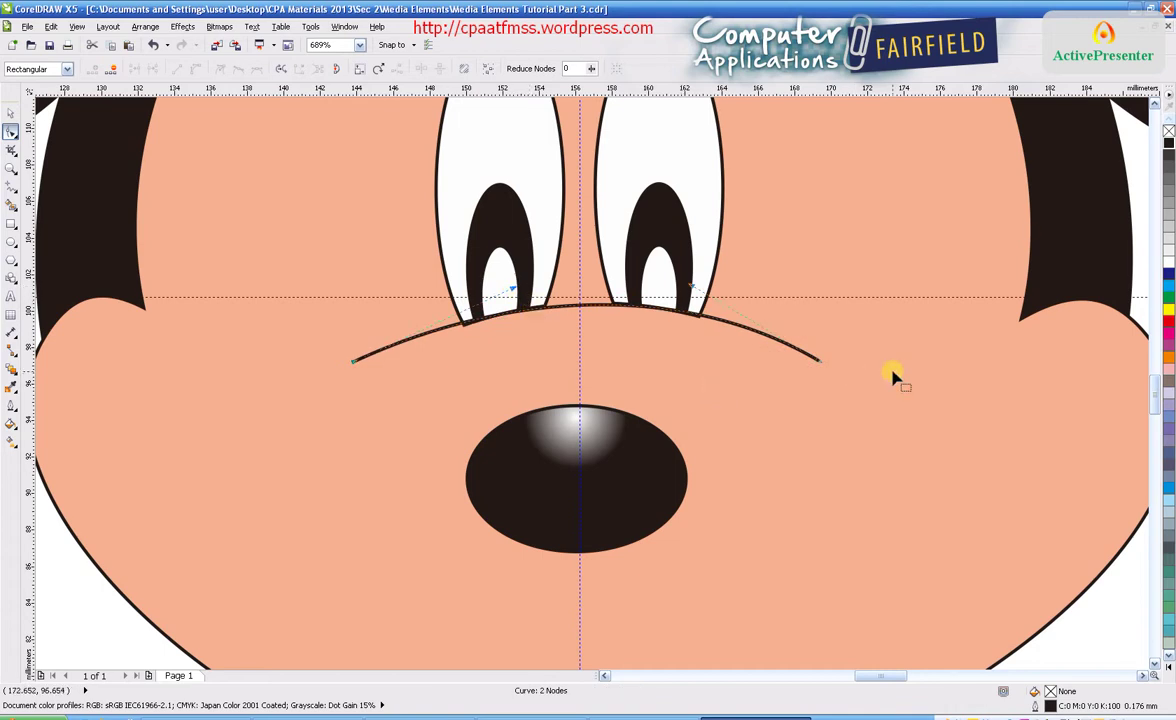
left_click(355, 368)
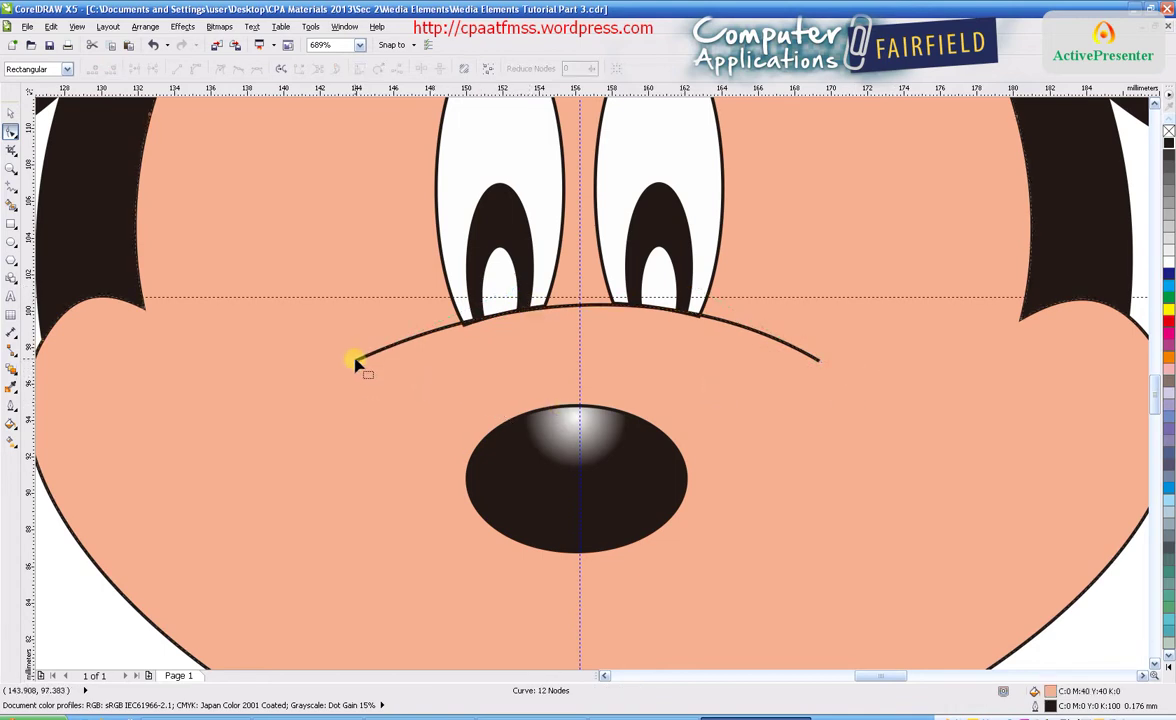
left_click(362, 365)
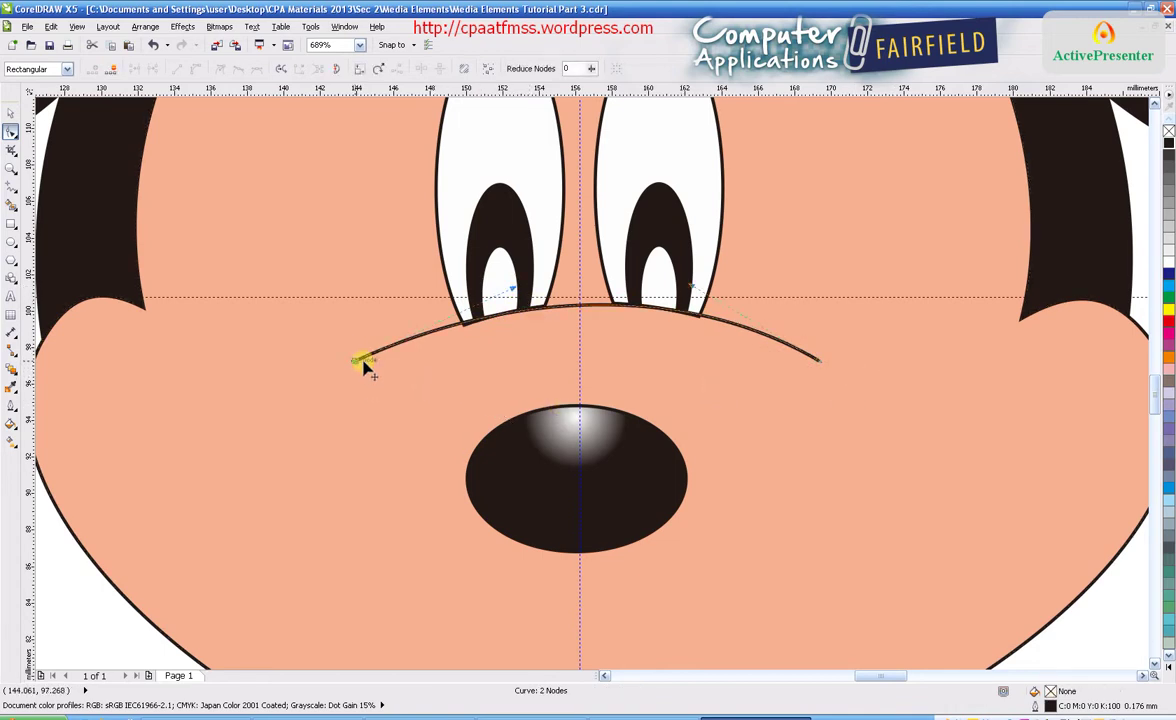
left_click(512, 289)
left_click(827, 436)
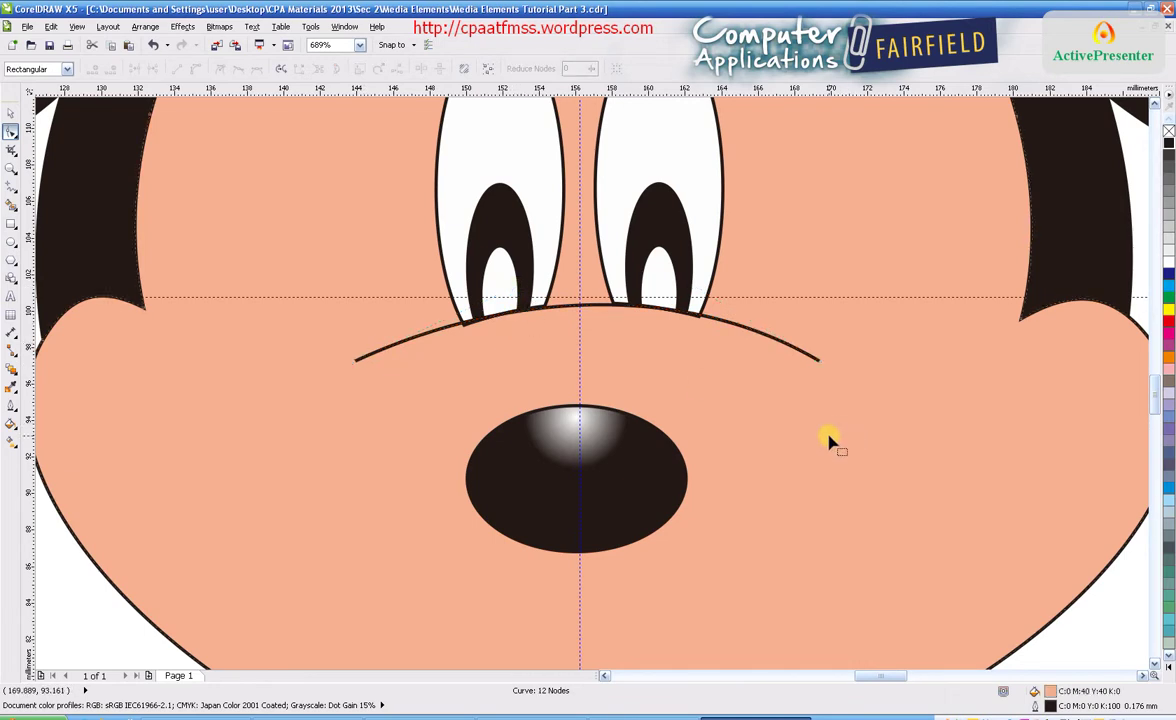
Step: Set the outline width of the arched line above the nose to 0.5 mm
left_click(335, 45)
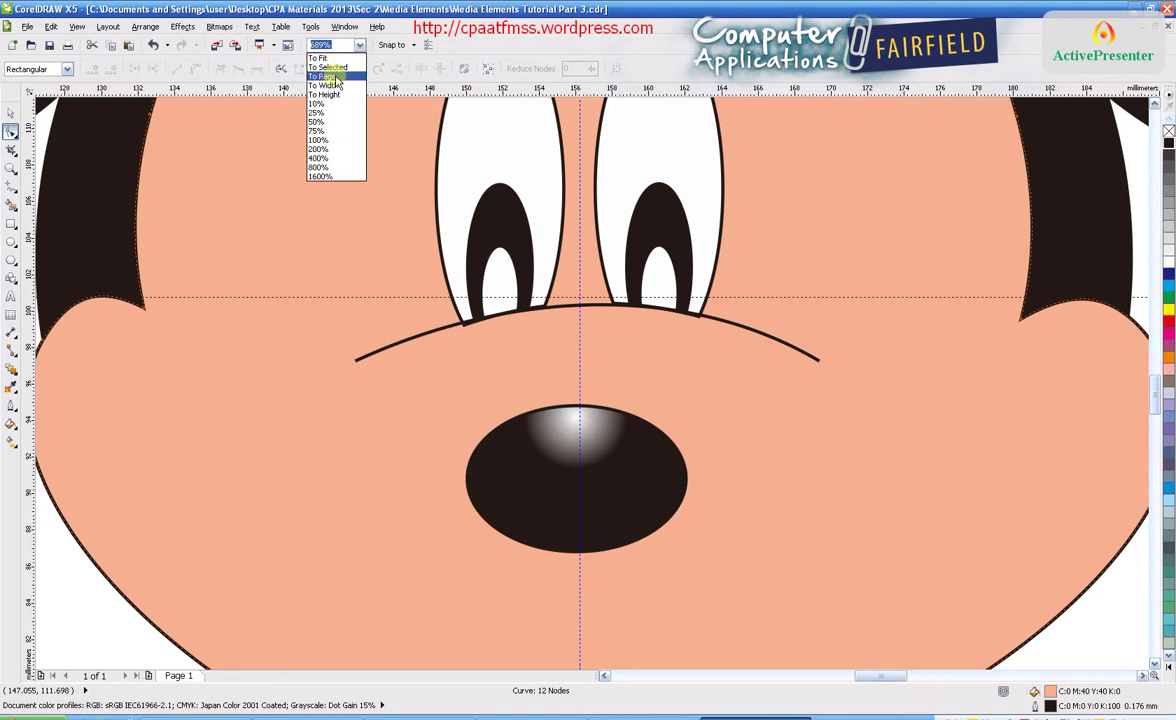
left_click(330, 75)
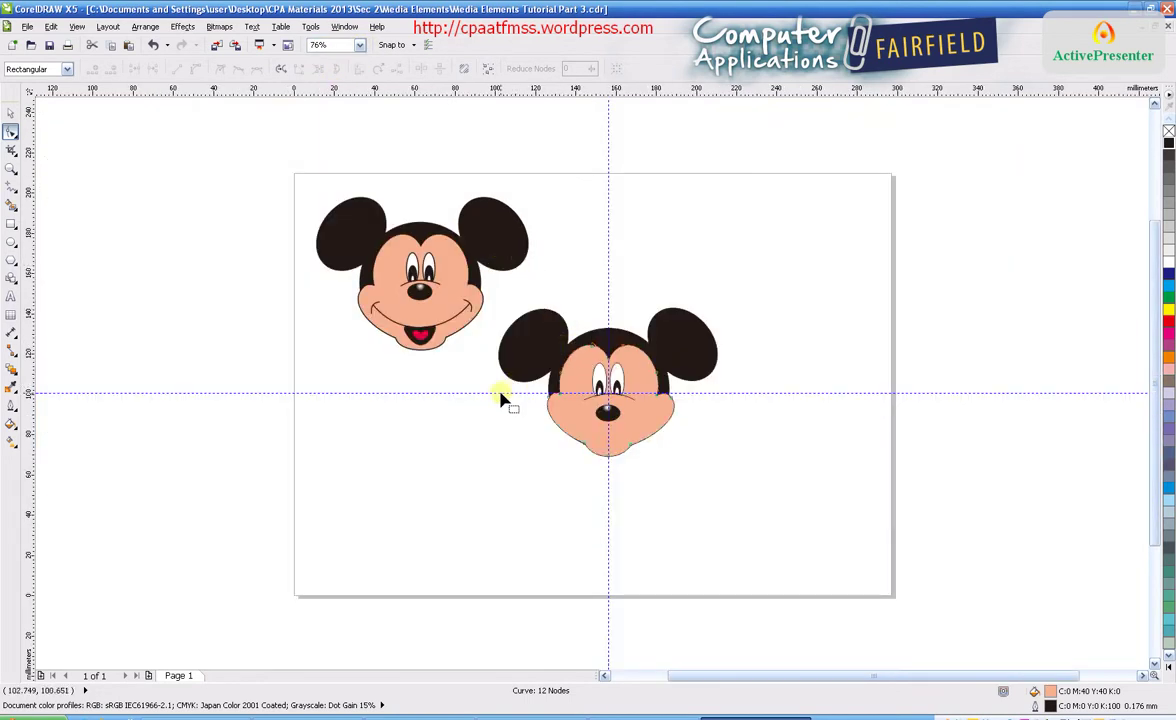
left_click(11, 168)
left_click_drag(290, 178, 712, 443)
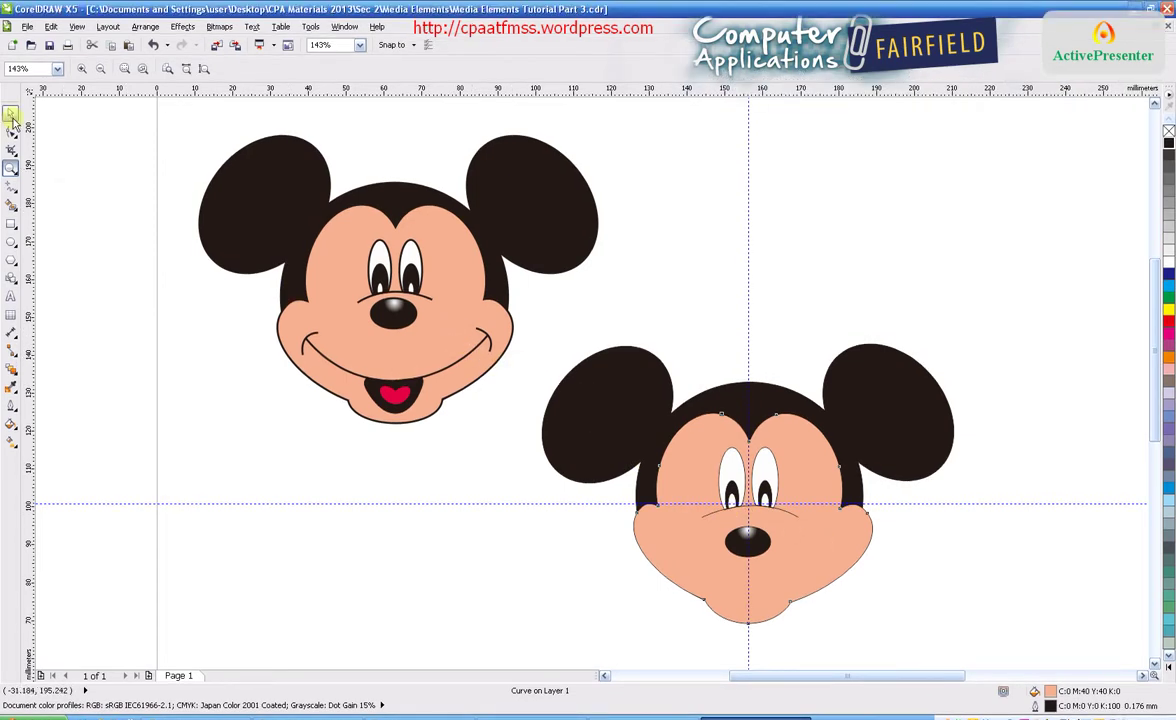
left_click(10, 115)
left_click(612, 565)
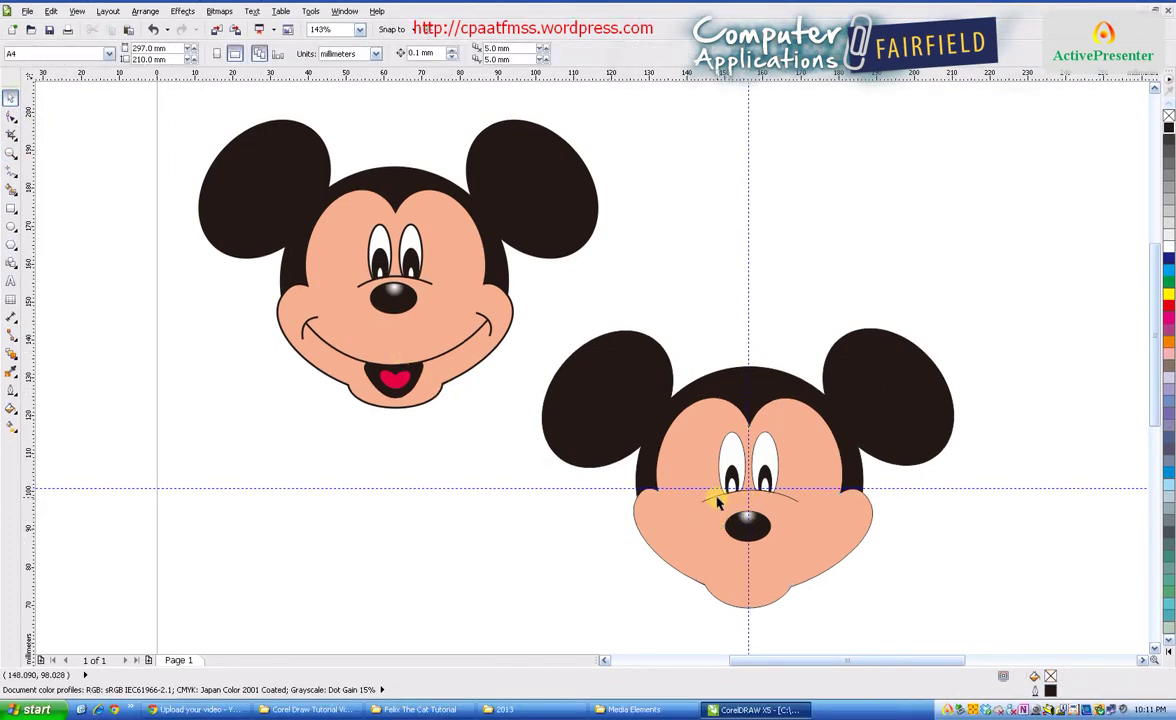
left_click(717, 500)
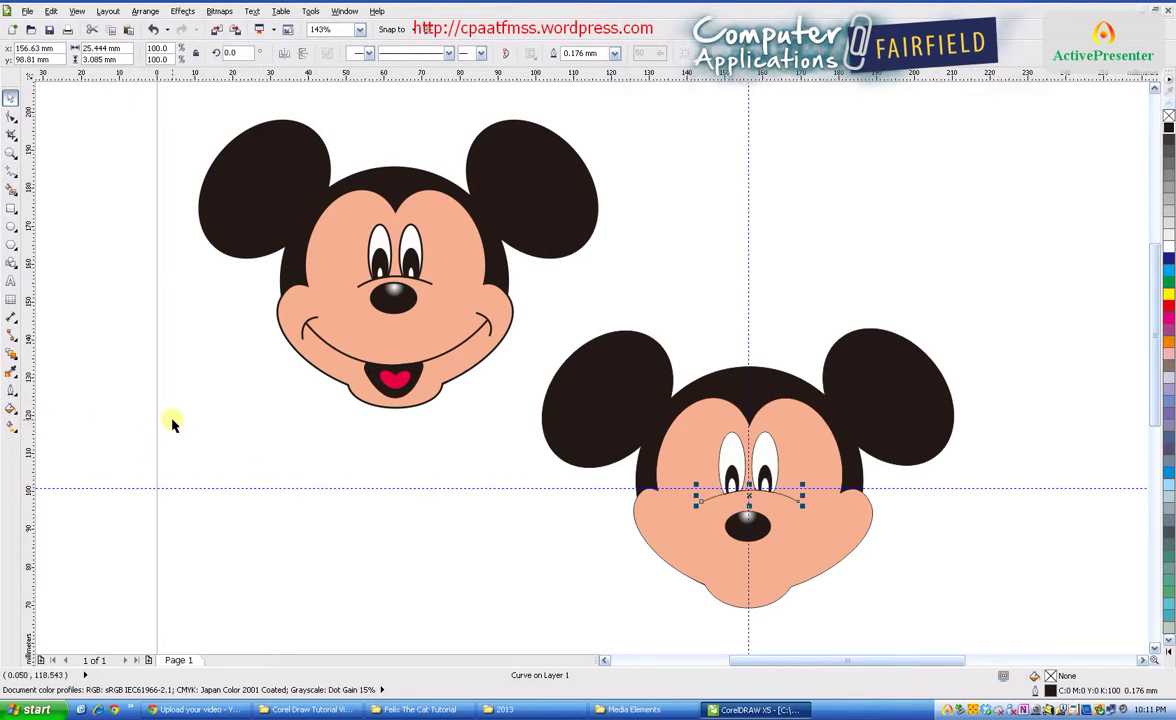
left_click(11, 390)
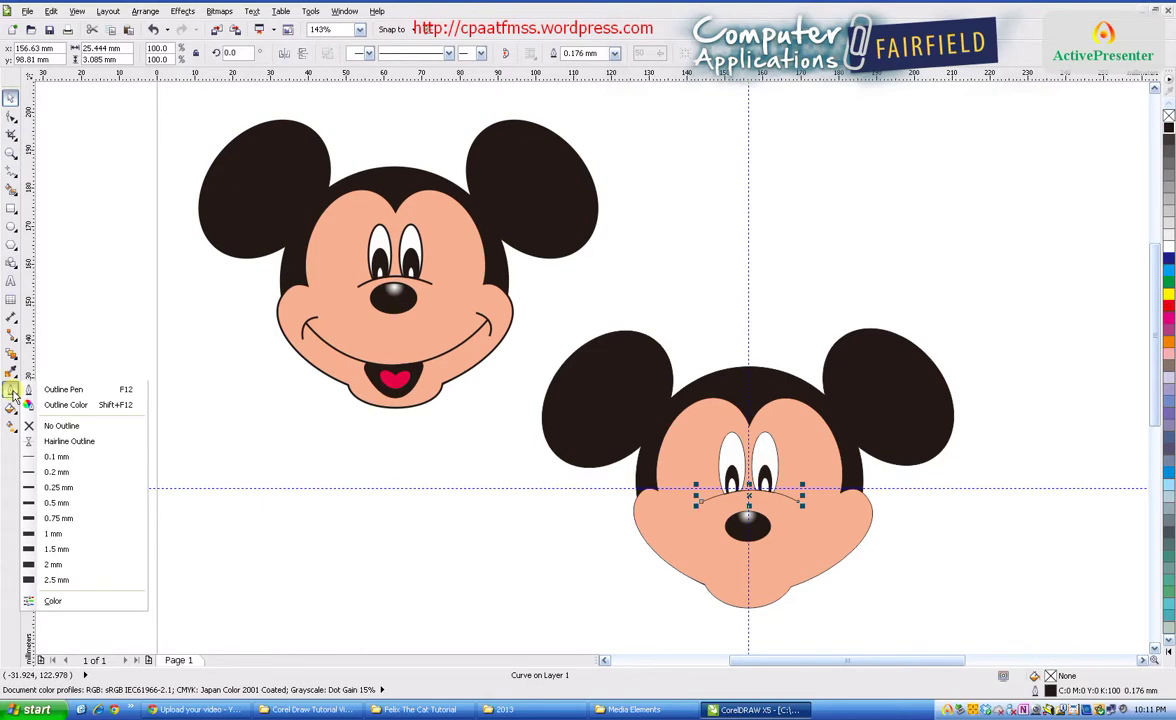
left_click(105, 395)
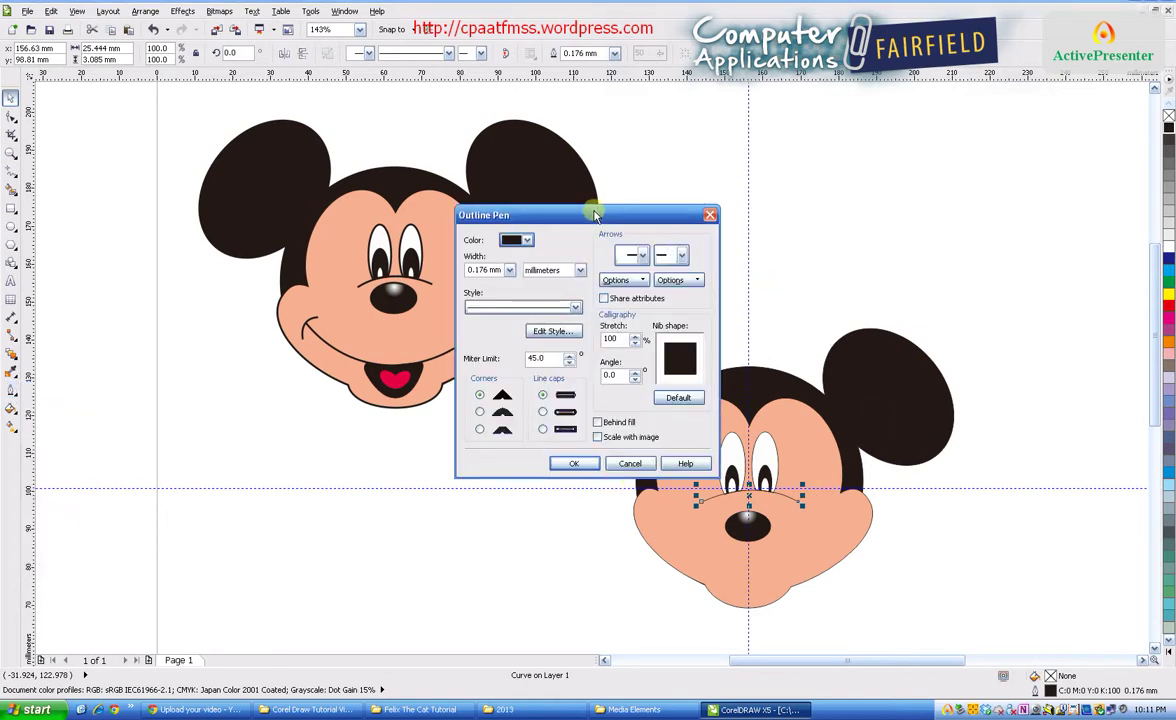
left_click_drag(590, 208, 753, 206)
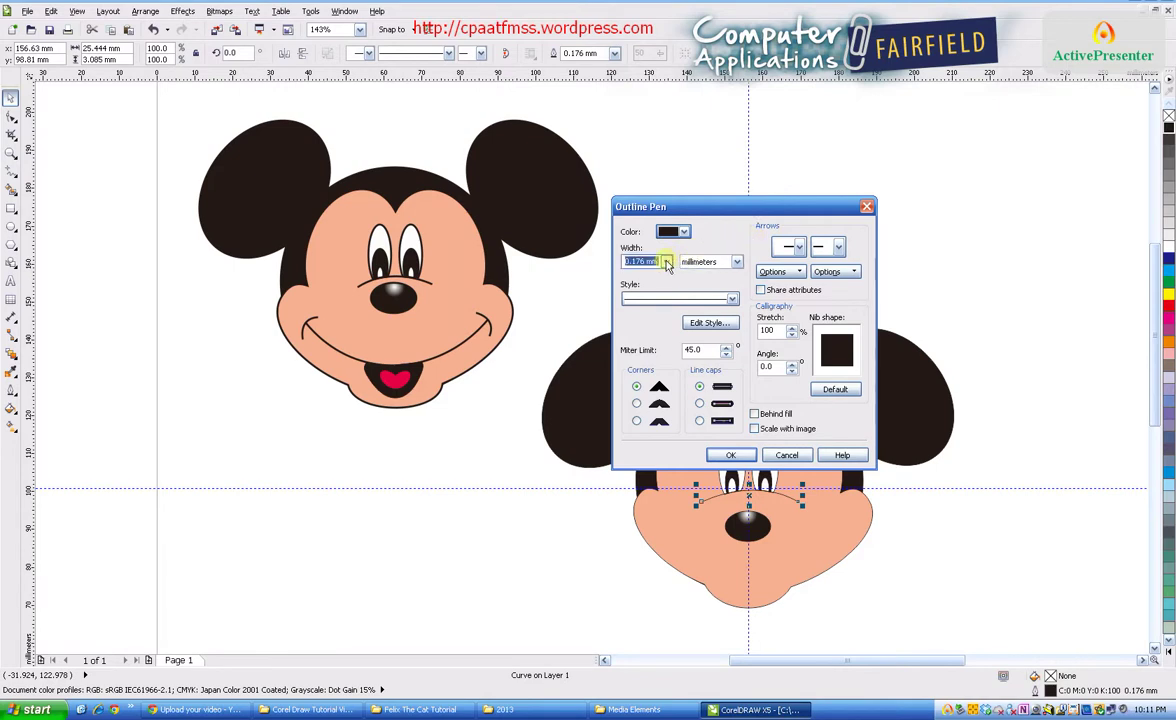
left_click(666, 262)
left_click(645, 328)
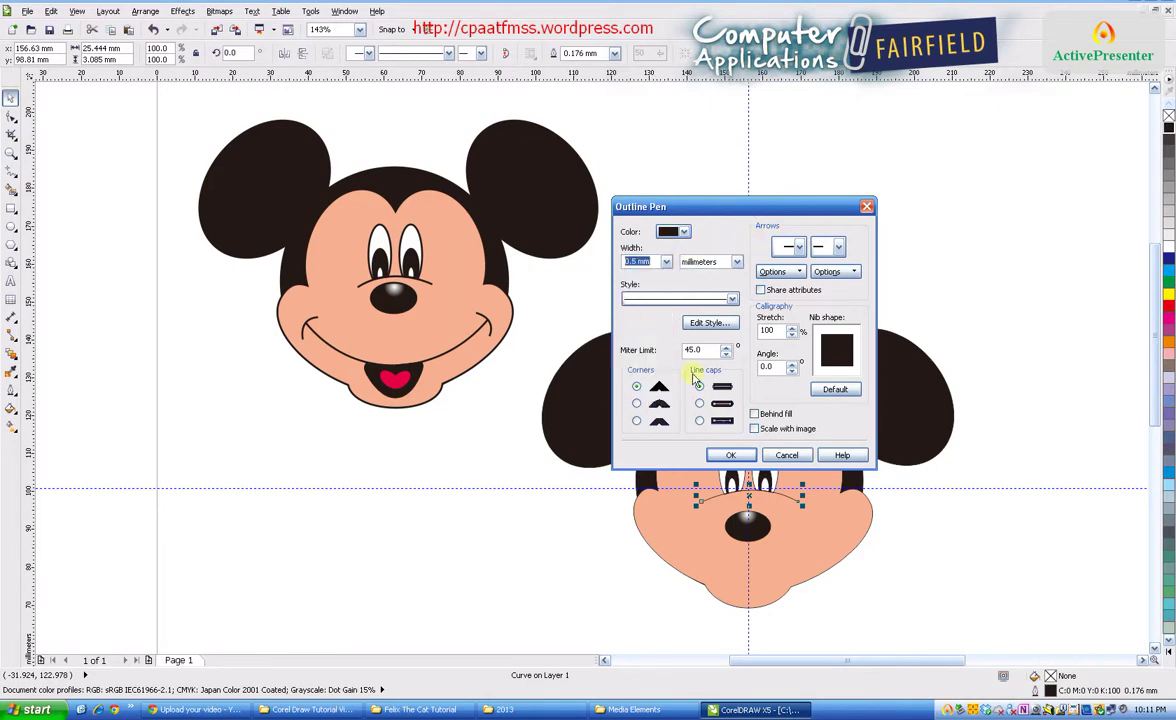
left_click(733, 454)
left_click(930, 540)
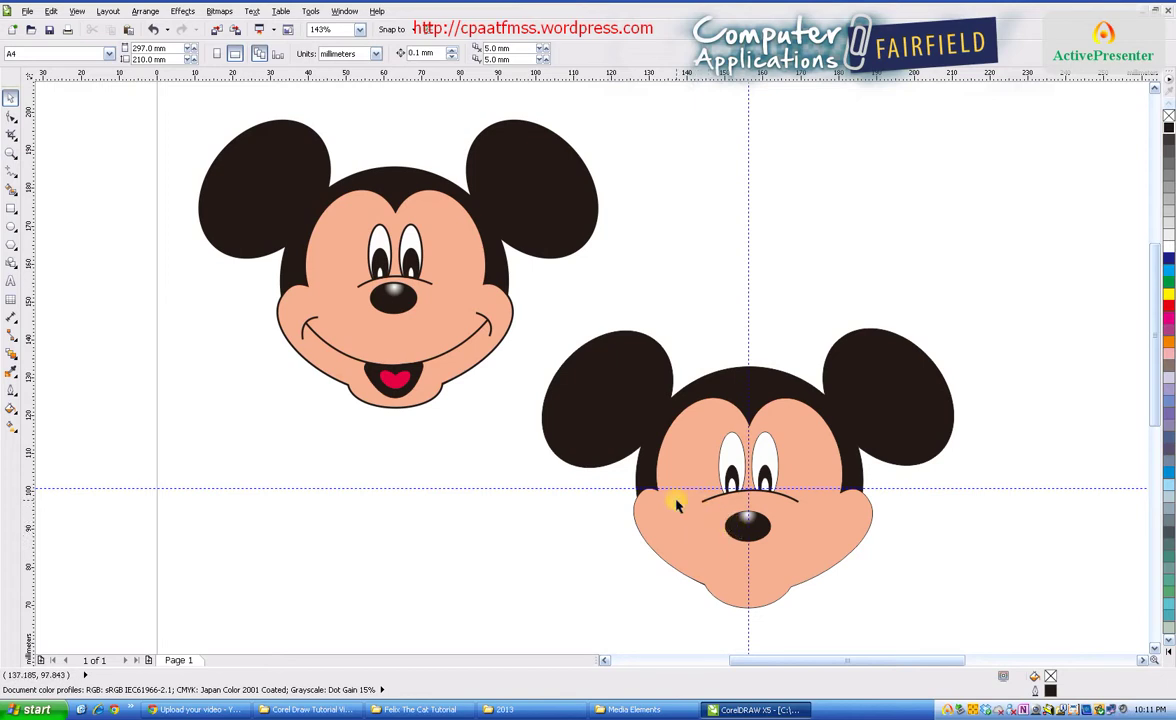
Step: Select all objects of the newly drawn face together and set their outline width to 0.5 mm
left_click_drag(535, 297, 985, 637)
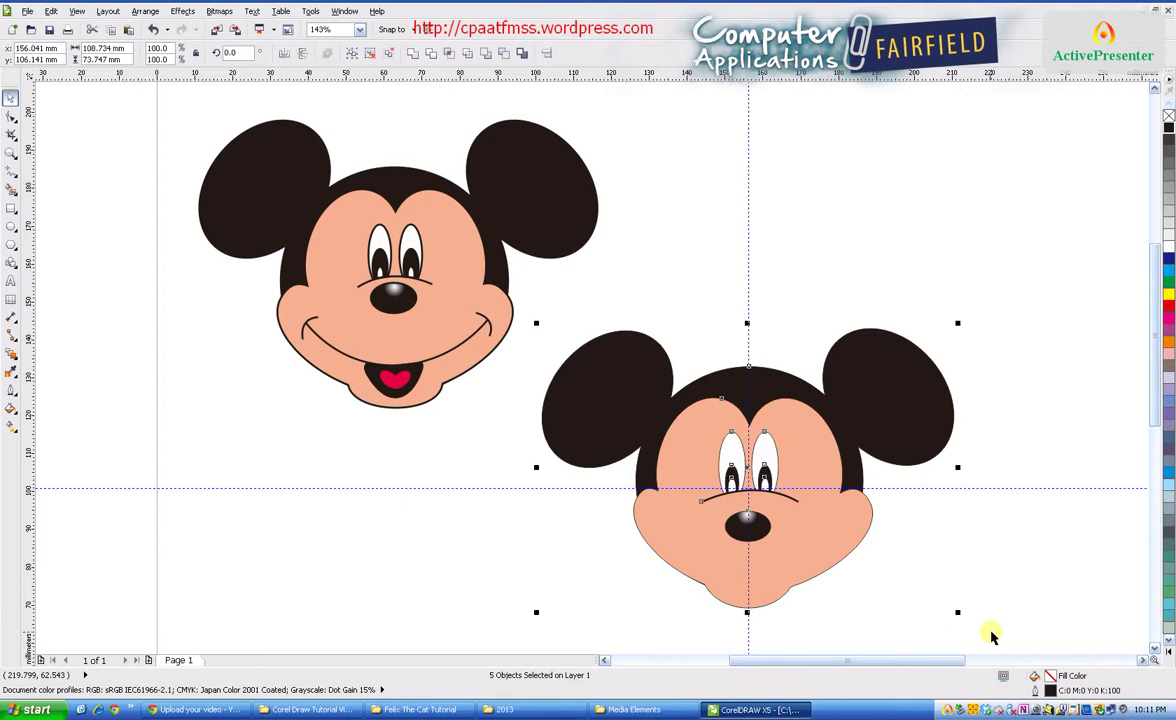
left_click(12, 392)
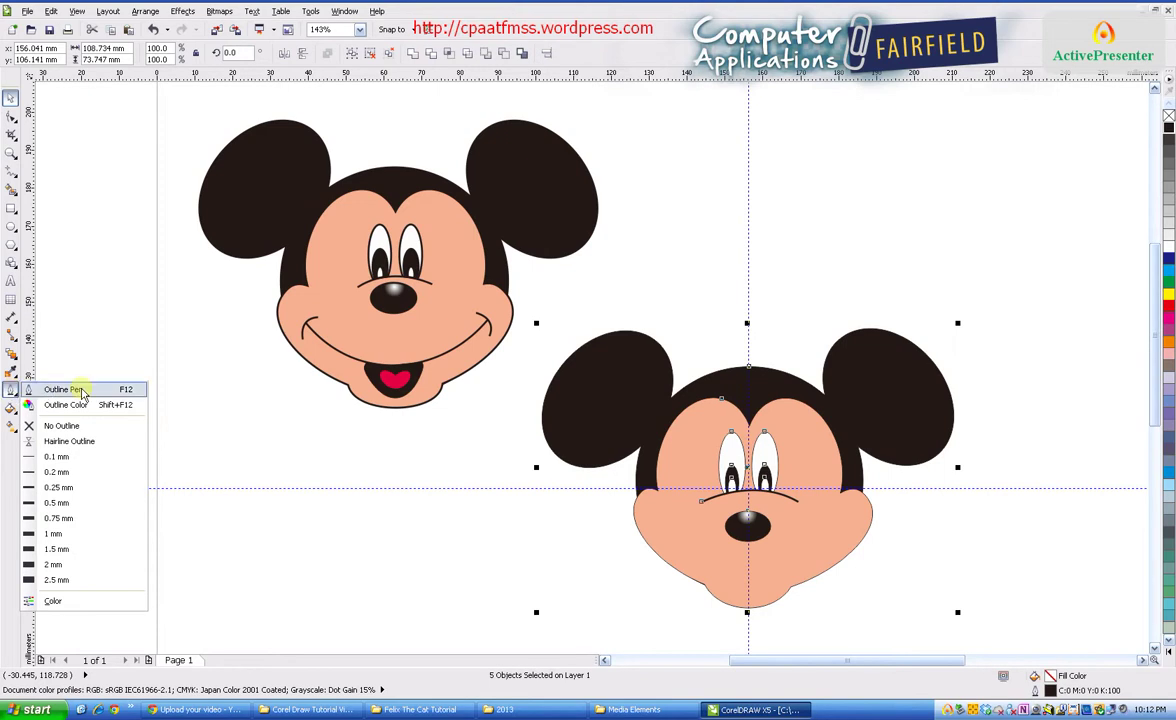
left_click(112, 393)
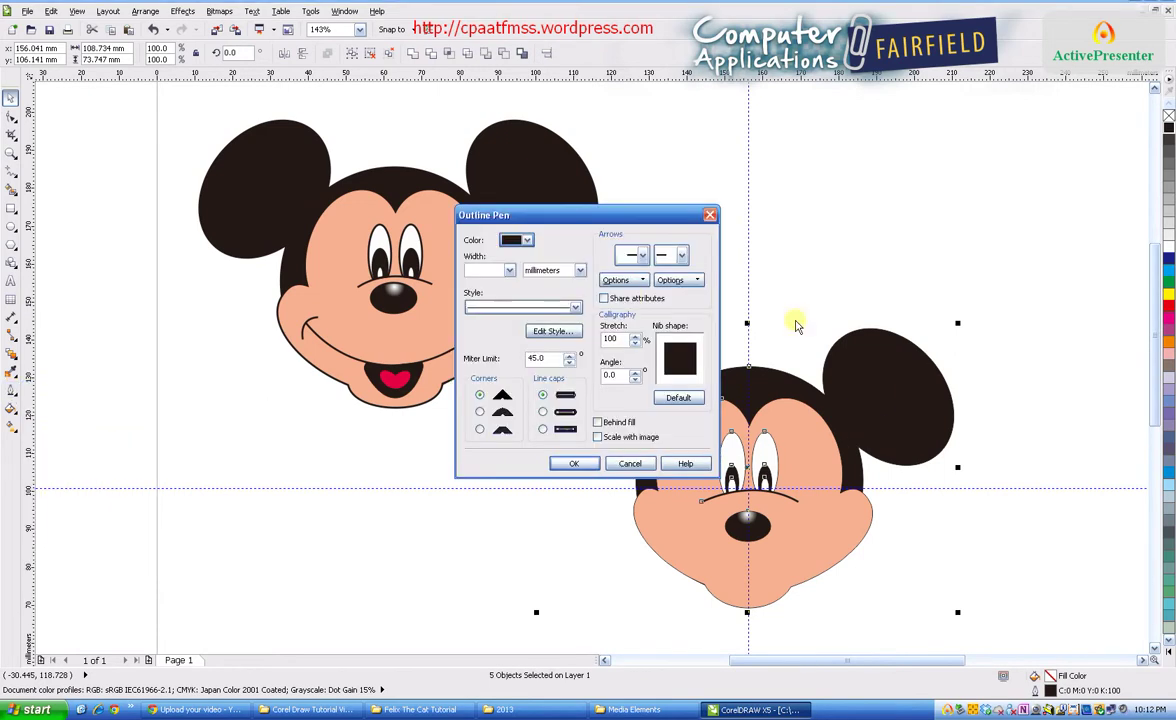
left_click(509, 271)
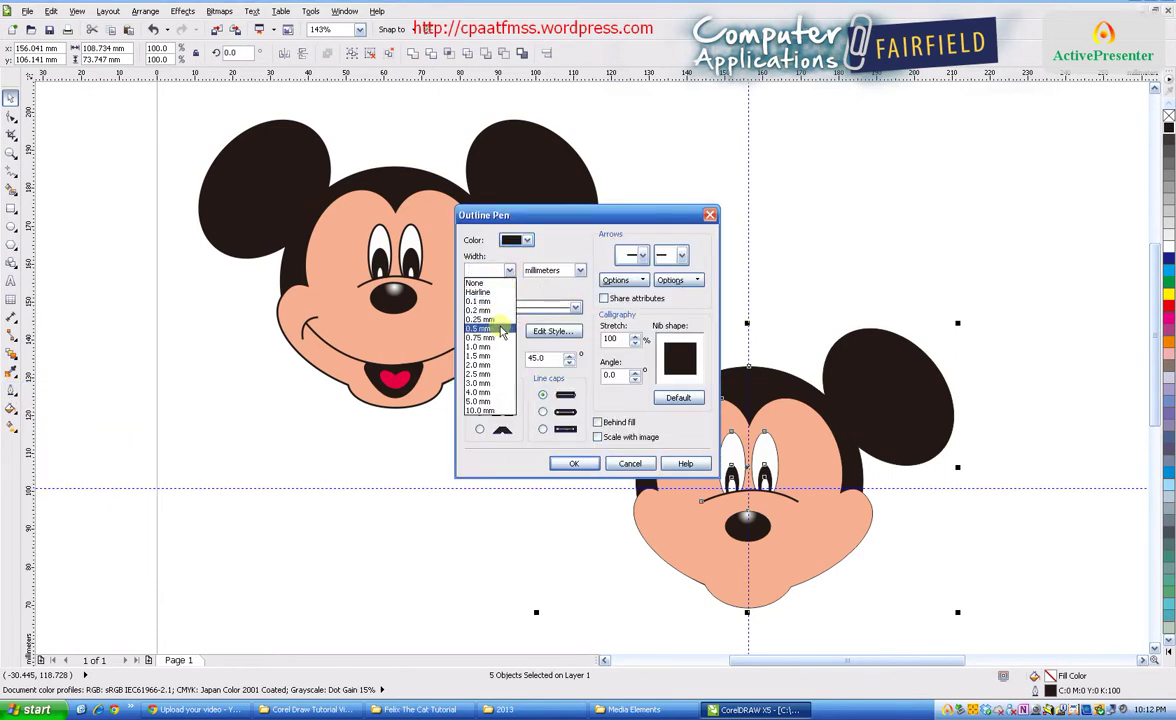
left_click(478, 281)
left_click(578, 463)
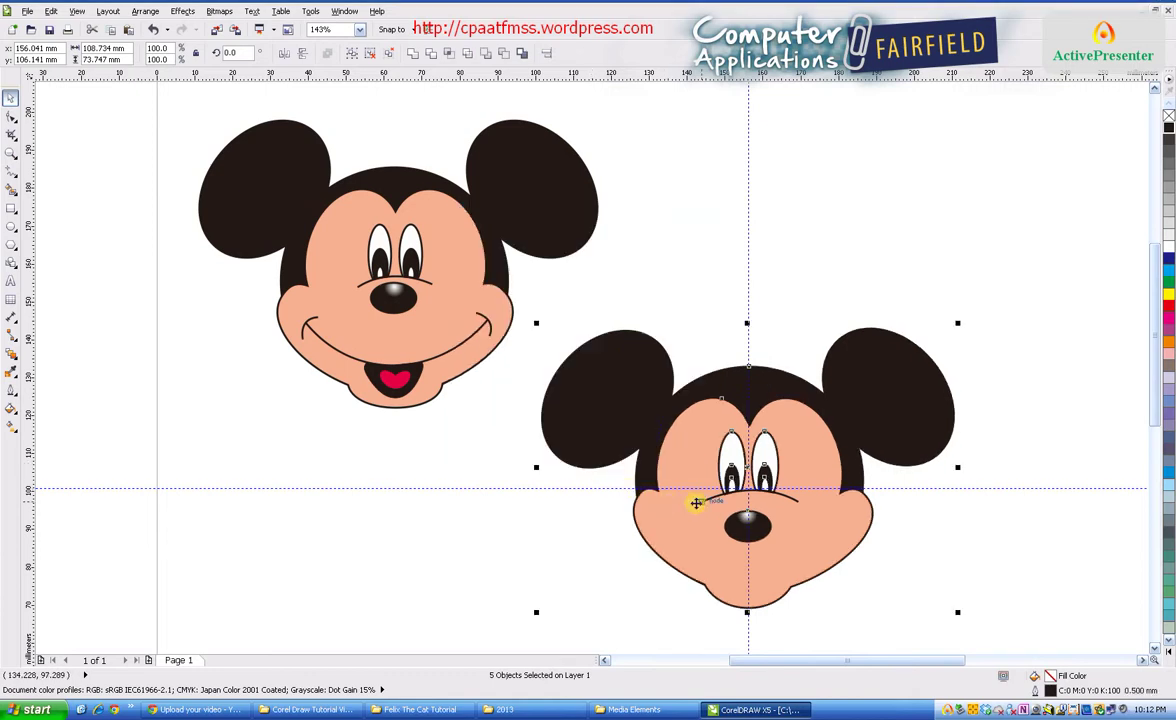
left_click(1018, 588)
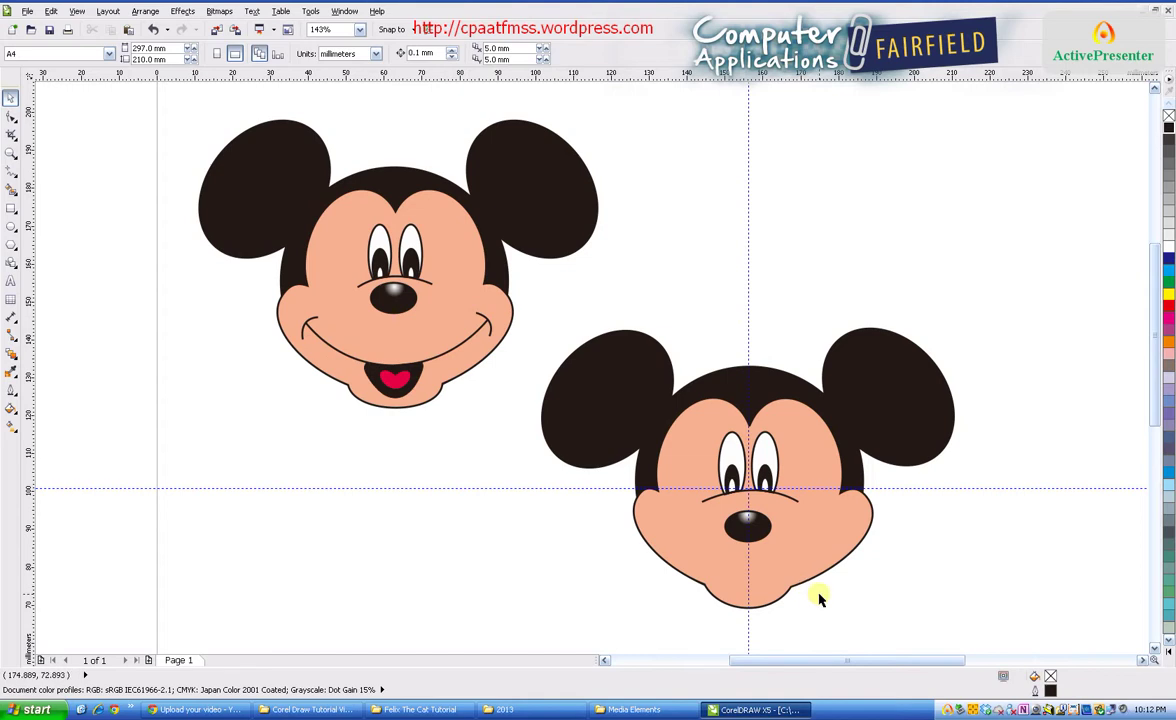
Step: Place a copy of the arched line below the nose and mirror it horizontally and vertically to form a mouth
left_click(788, 499)
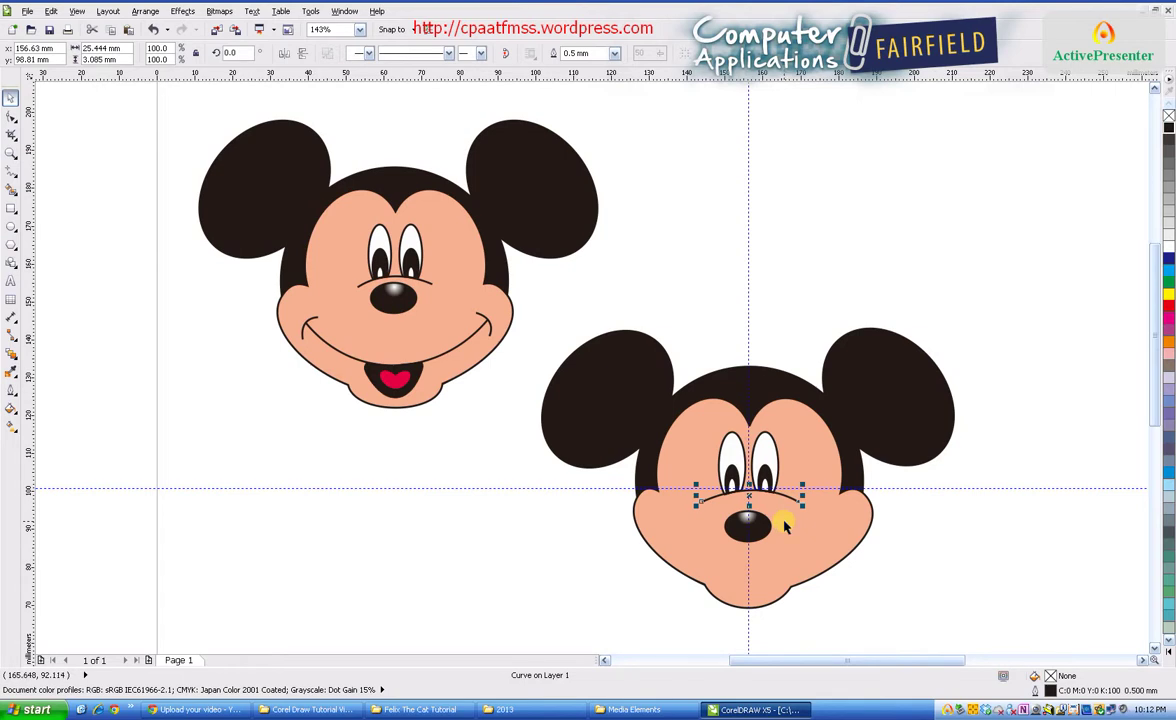
left_click_drag(785, 527, 748, 565)
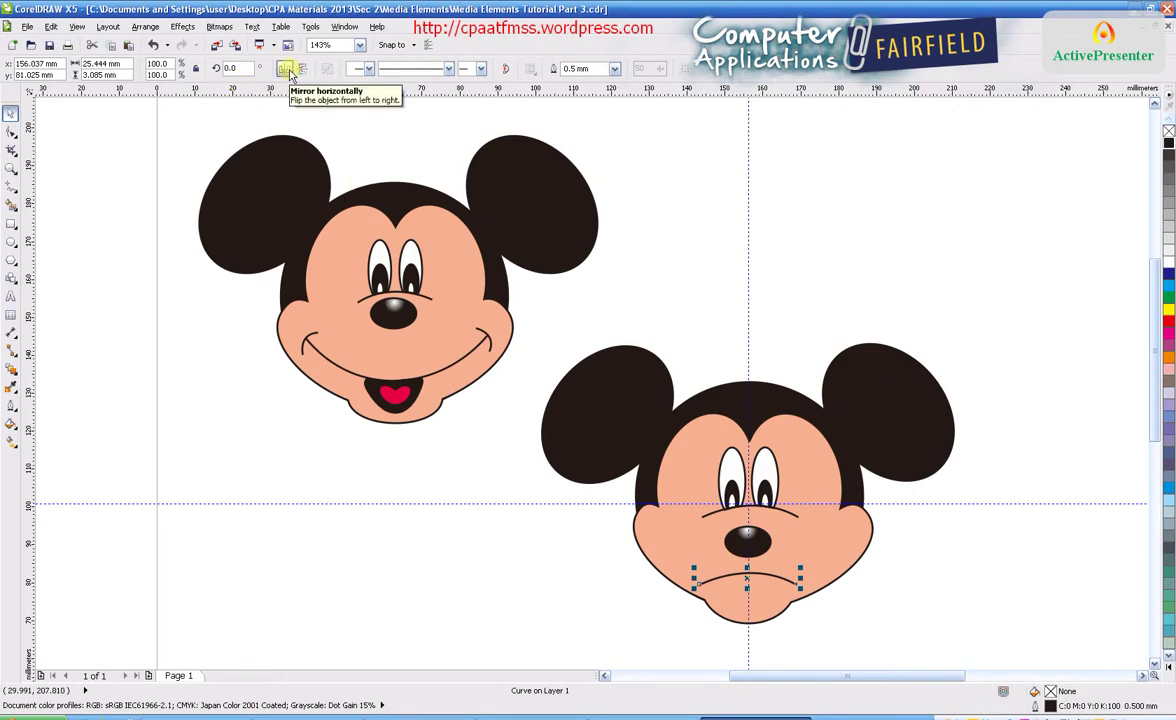
left_click(286, 69)
left_click(302, 69)
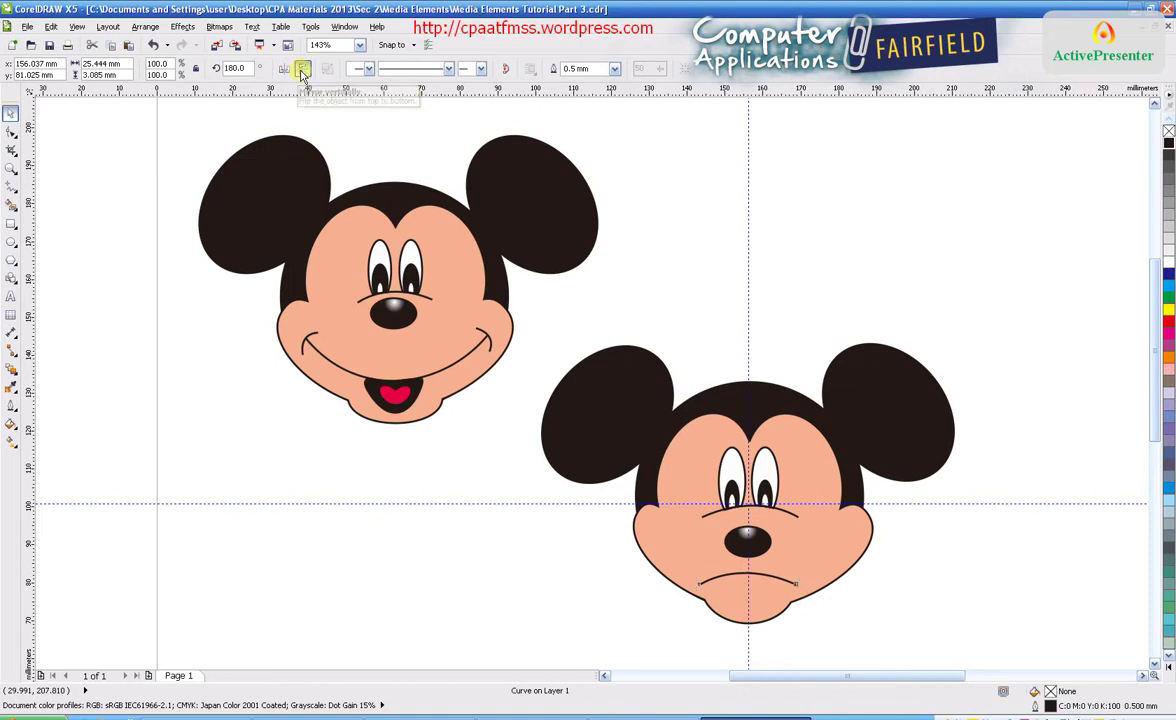
left_click(302, 69)
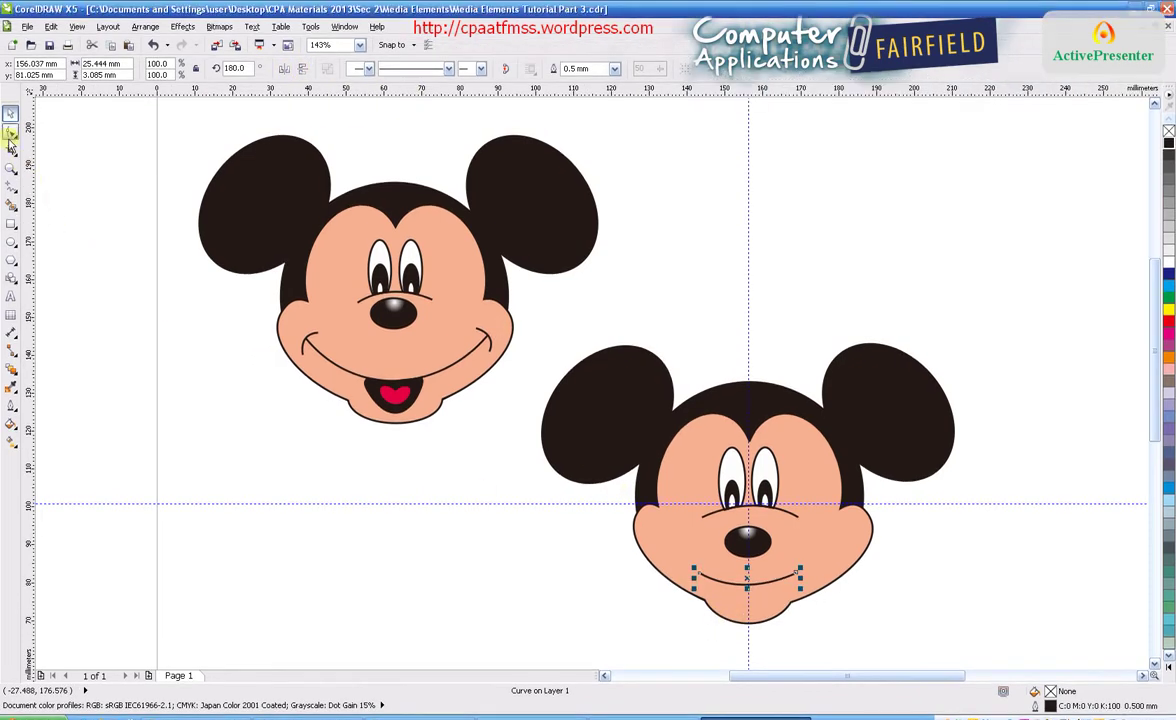
Step: Extend both ends of the mouth curve out to the cheeks, about 48 mm across, and bend its middle down into a smile
left_click(10, 133)
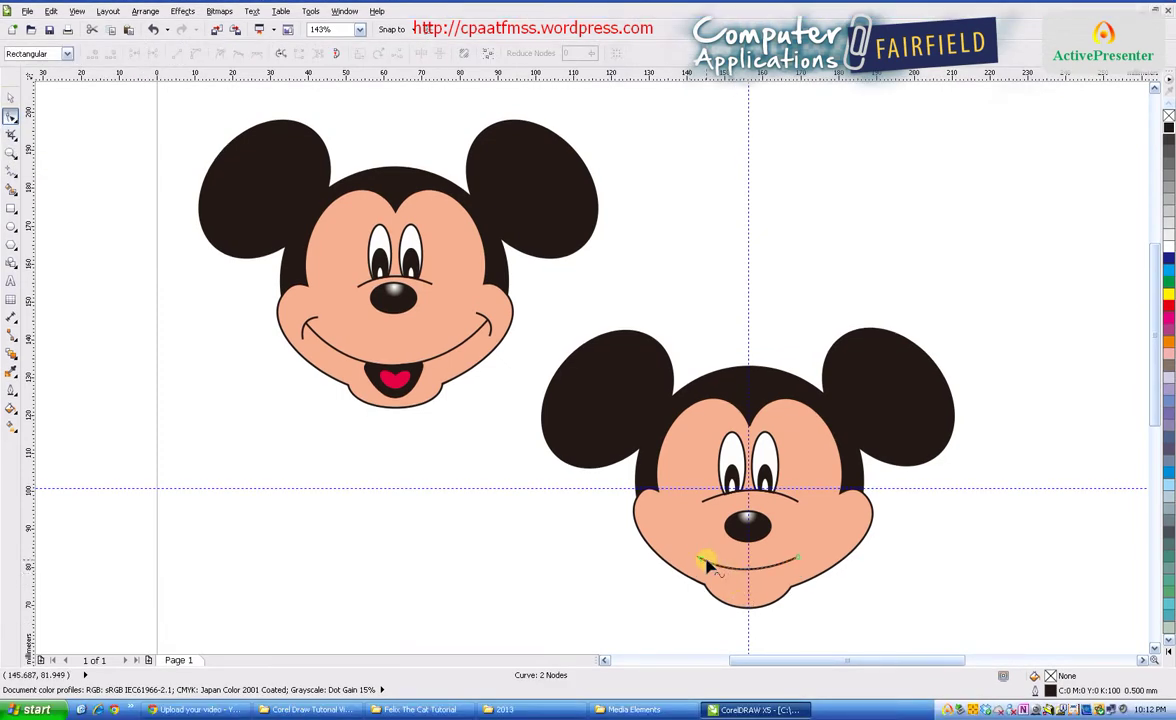
left_click_drag(703, 565, 661, 528)
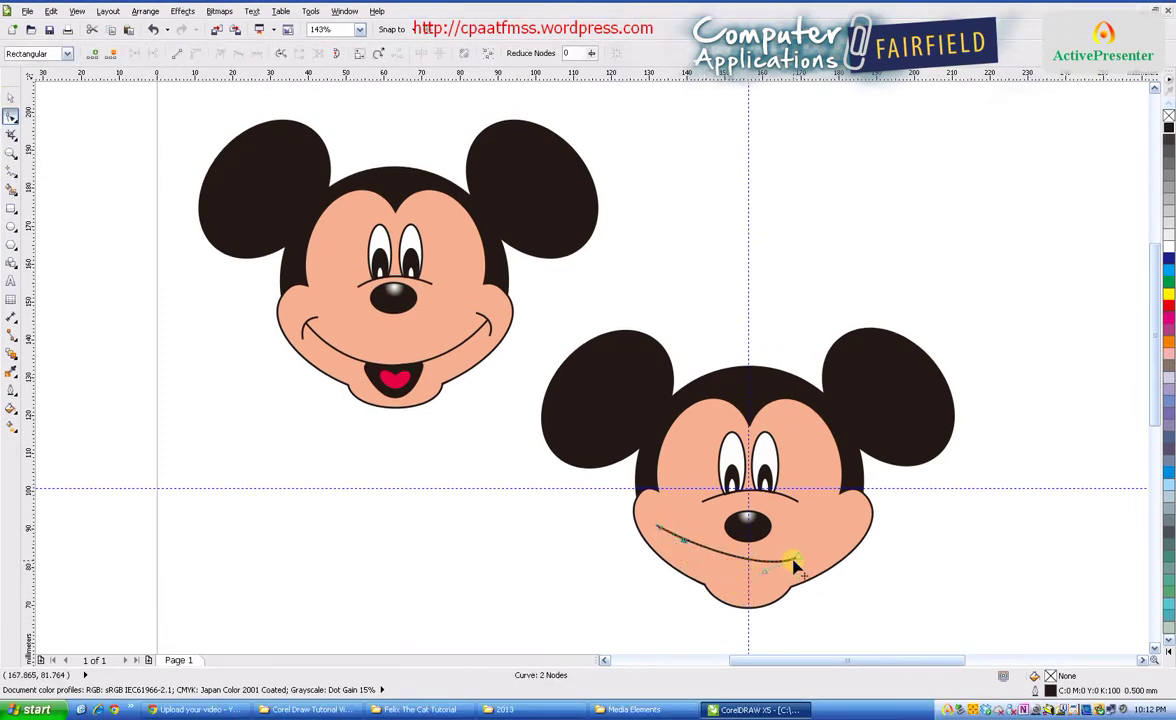
left_click_drag(798, 559, 842, 532)
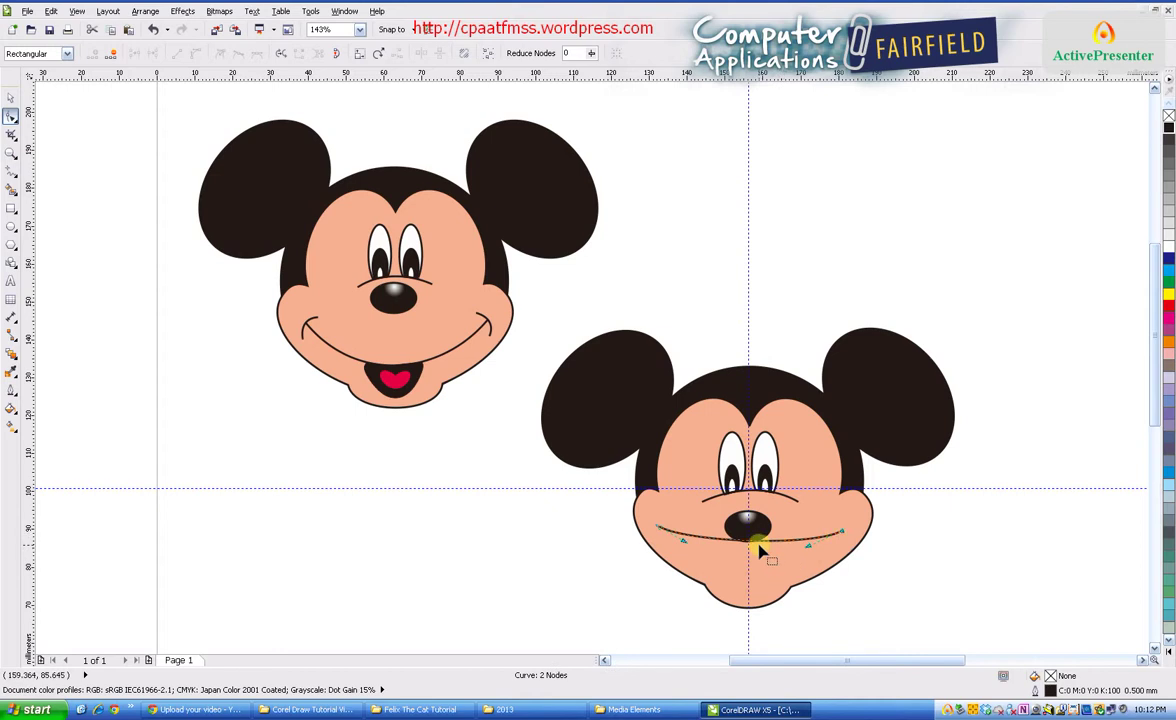
left_click(755, 546)
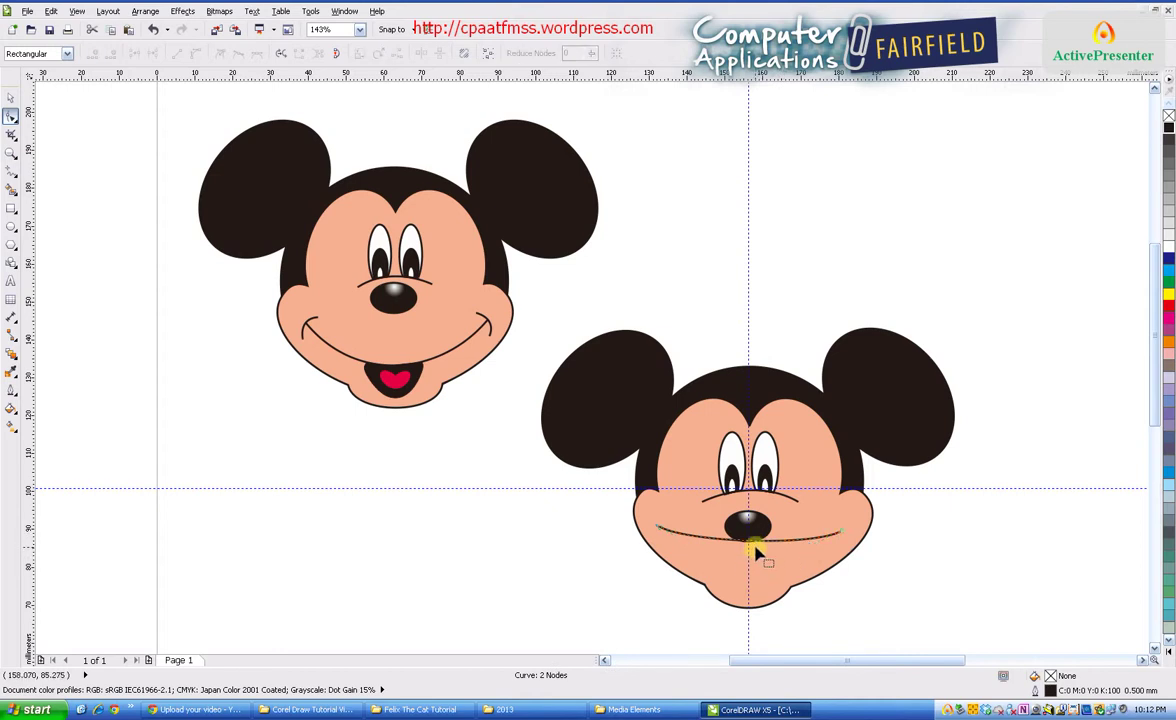
left_click_drag(753, 541, 751, 575)
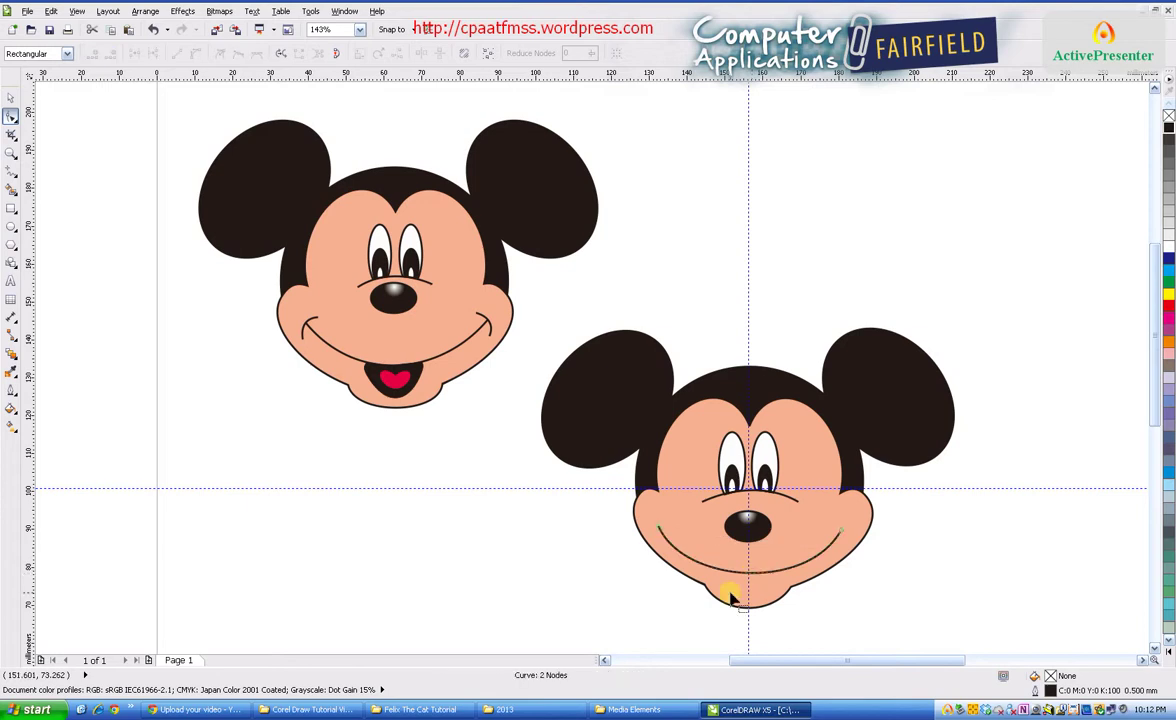
Step: Fine-tune the curvature of the smile line so it is about 11 mm deep and ends above the chin
left_click(838, 535)
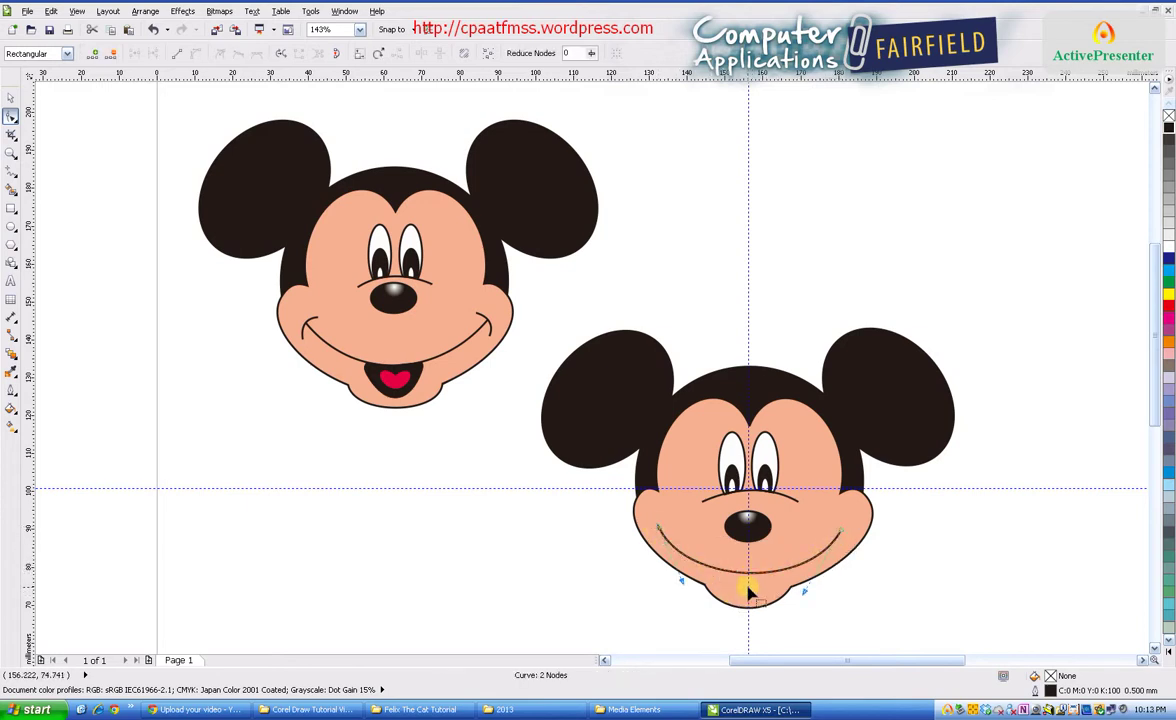
left_click_drag(747, 578, 747, 565)
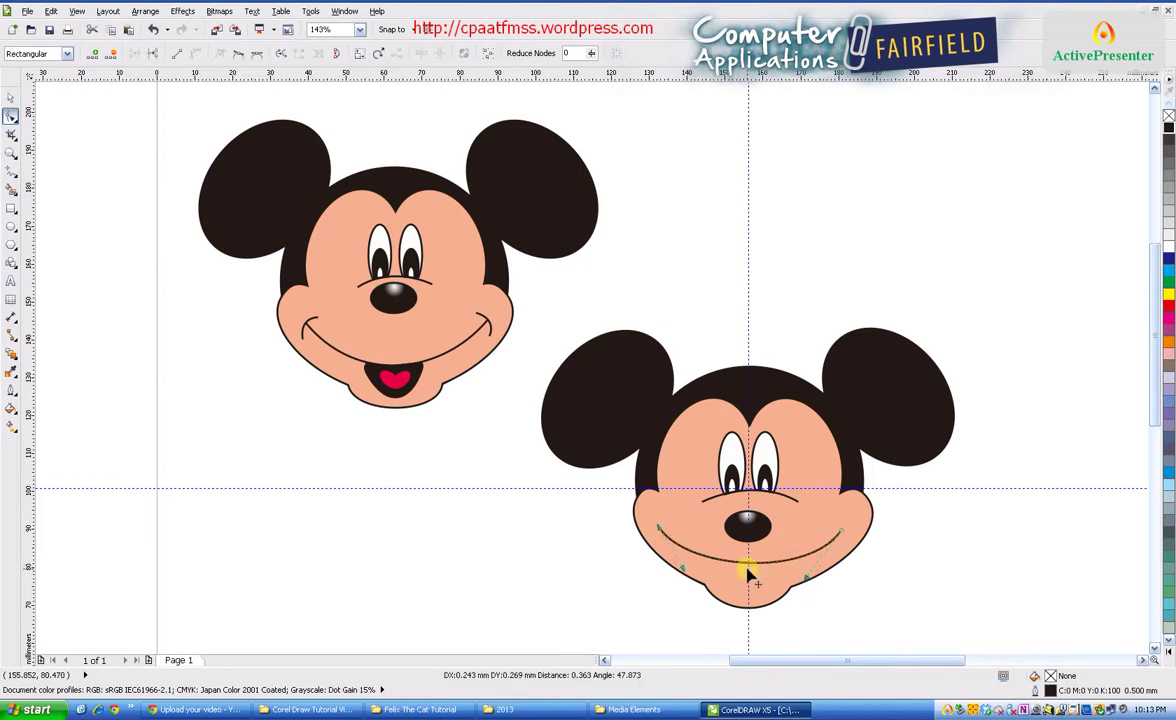
left_click_drag(747, 568, 745, 580)
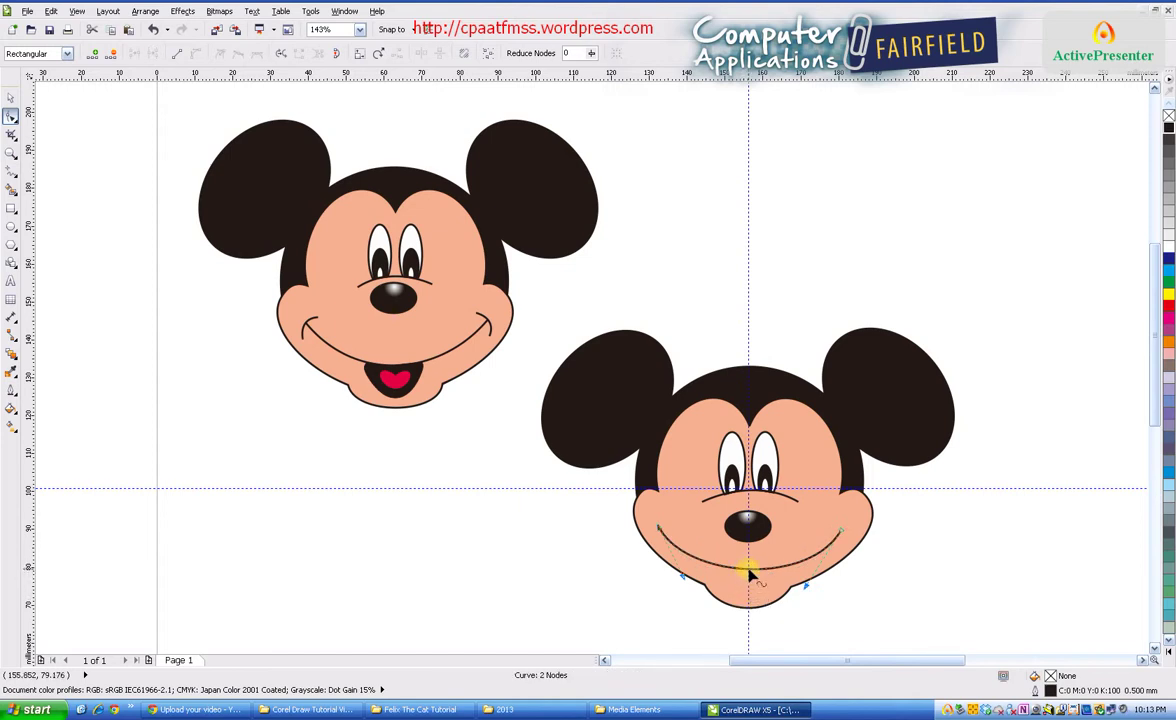
left_click_drag(751, 573, 753, 576)
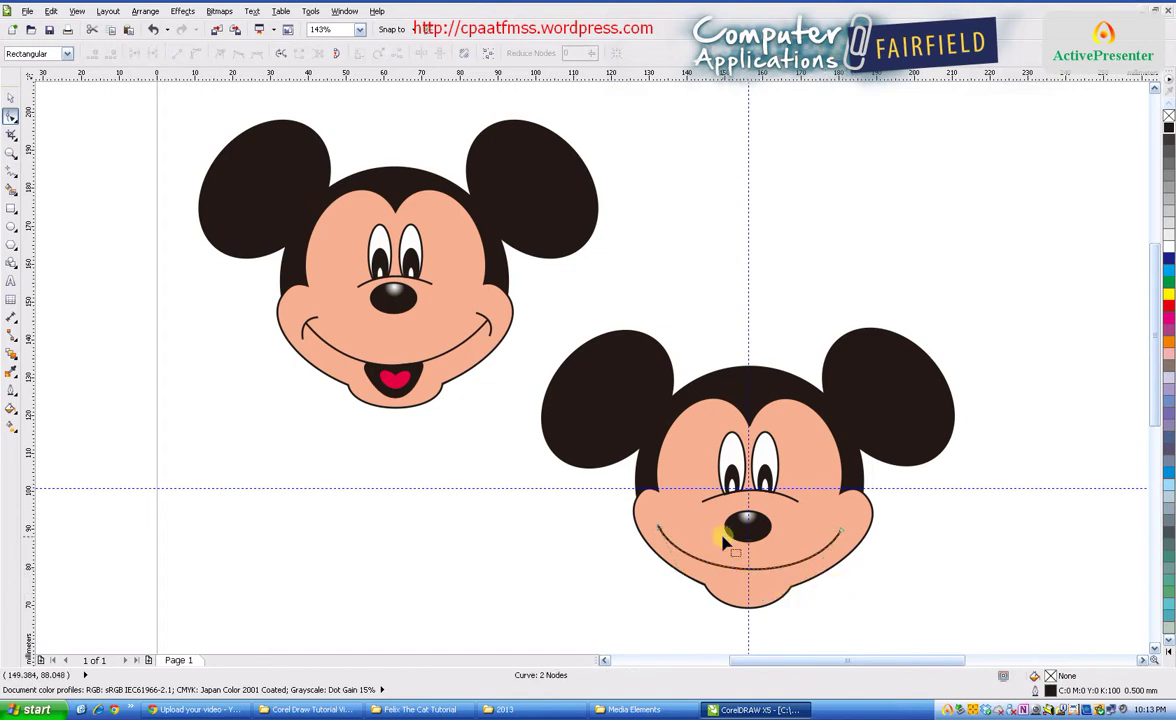
Step: Place a copy of the arched line above the nose over the smile's left end and rotate it 41.4°
left_click(10, 113)
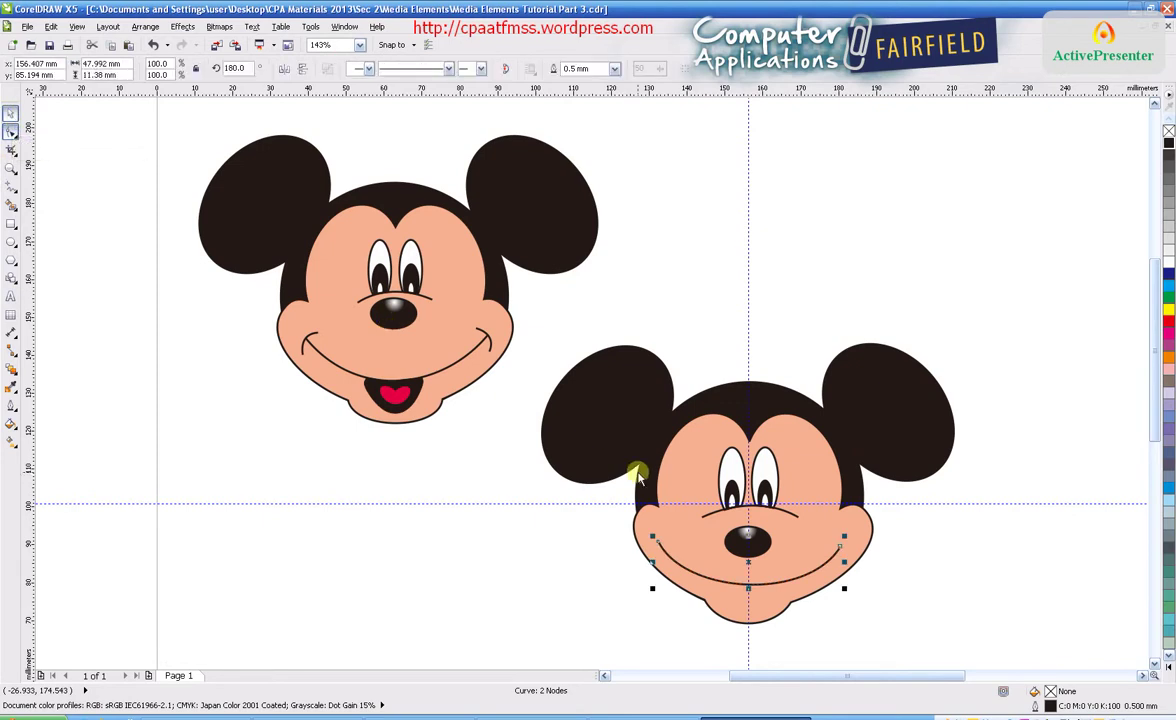
left_click(750, 516)
left_click_drag(756, 522, 688, 487)
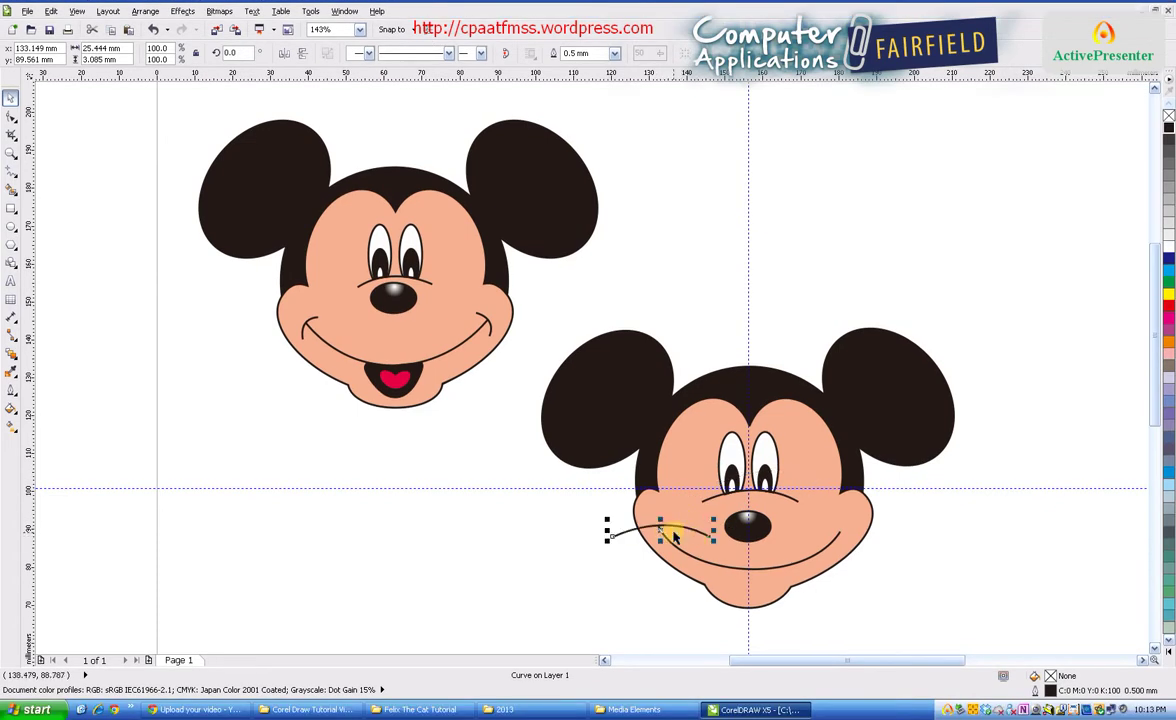
left_click(673, 537)
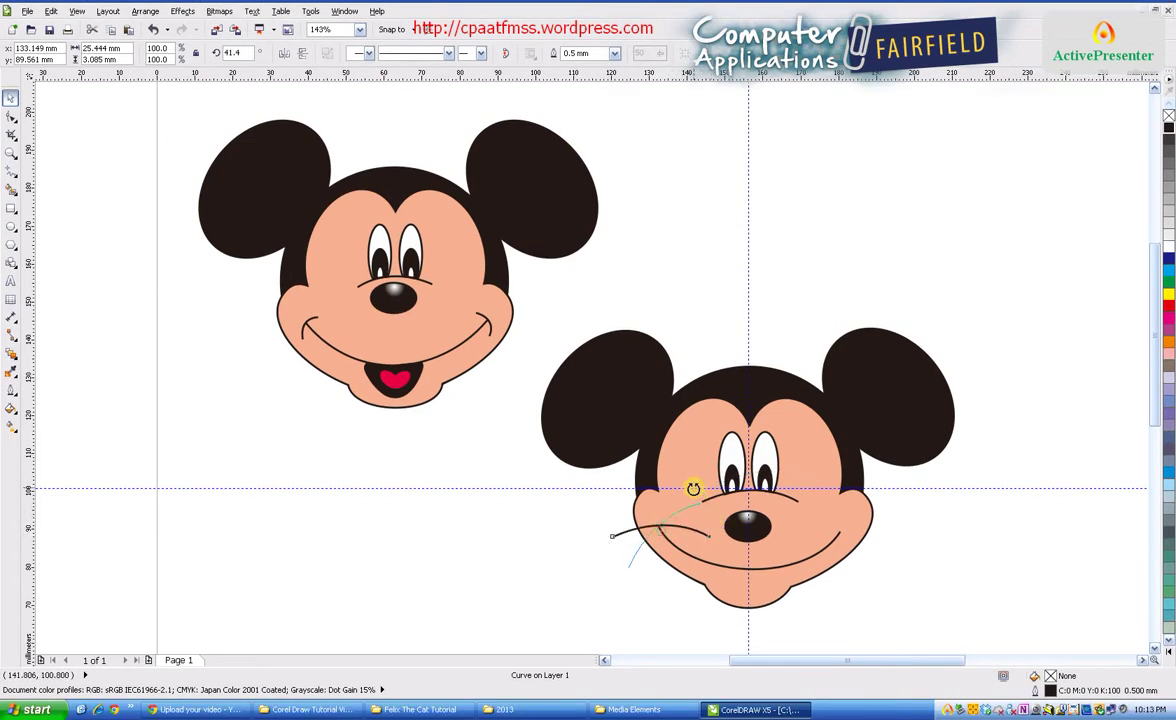
left_click(667, 538)
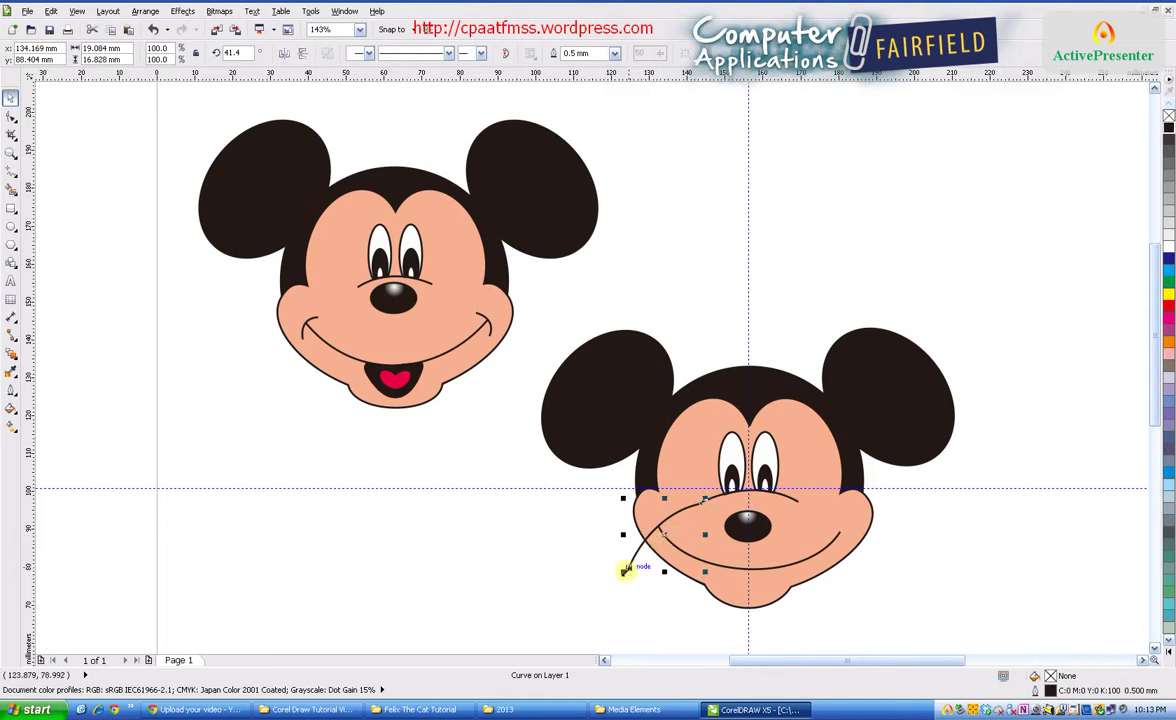
Step: Scale the rotated copy down to about 36% and nudge it into place as a cheek crease at the smile's left end
left_click_drag(624, 569, 654, 518)
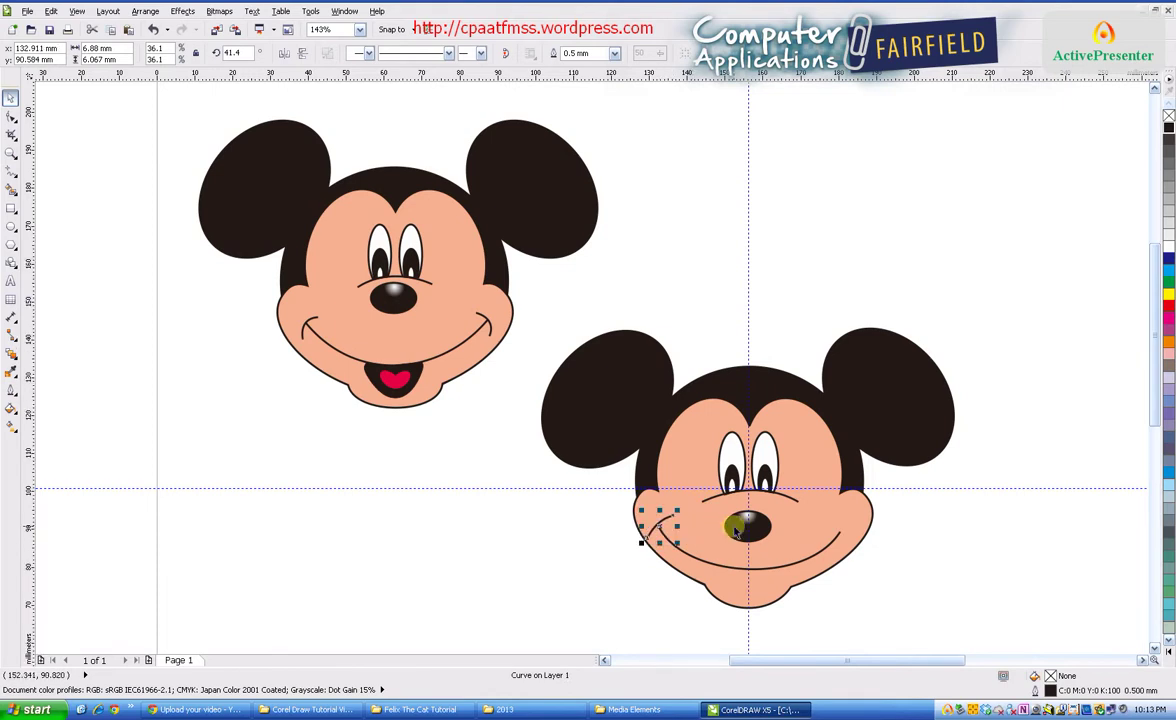
key("Right")
left_click(625, 563)
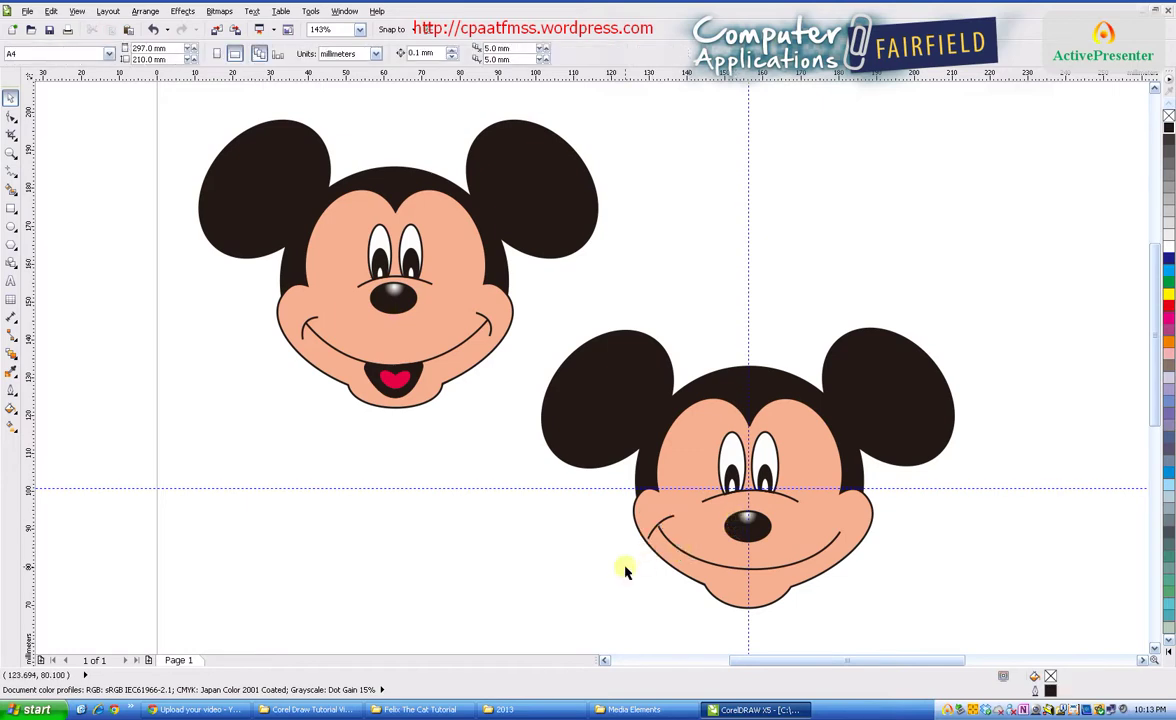
Step: Nudge the cheek crease at the smile's left end slightly down and right, and place a copy over the smile's right end
left_click(660, 522)
left_click(657, 518)
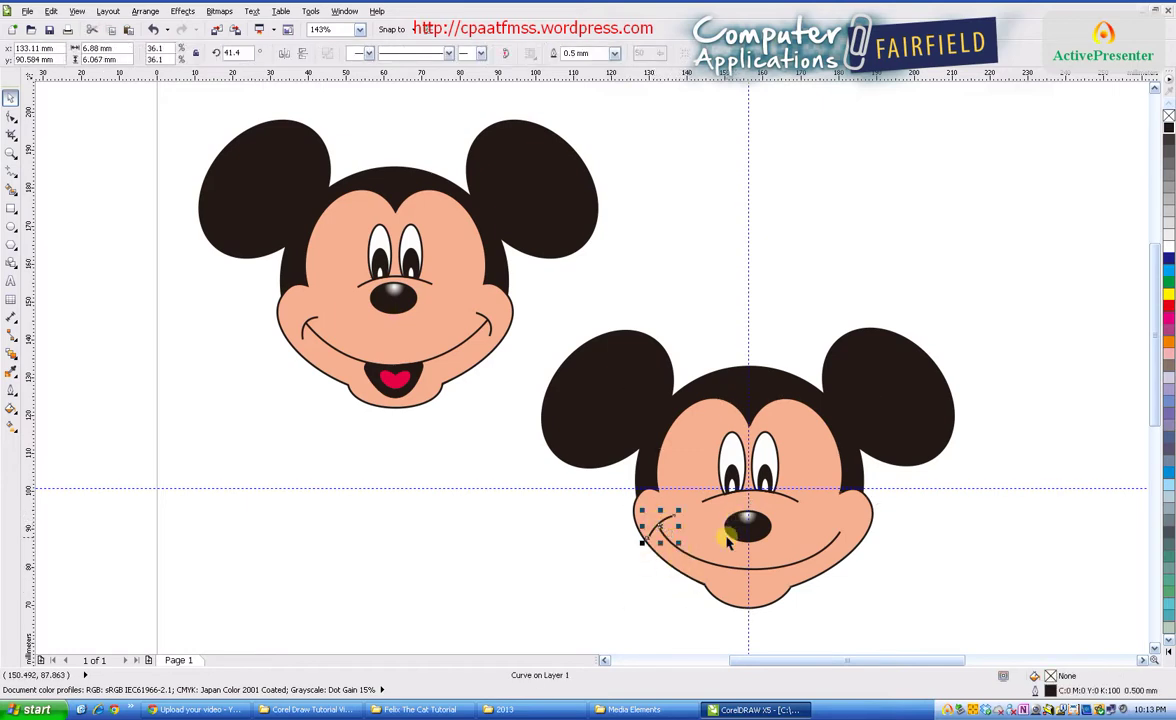
key("Down")
key("Down")
key("Down")
key("Right")
left_click_drag(660, 534, 836, 526)
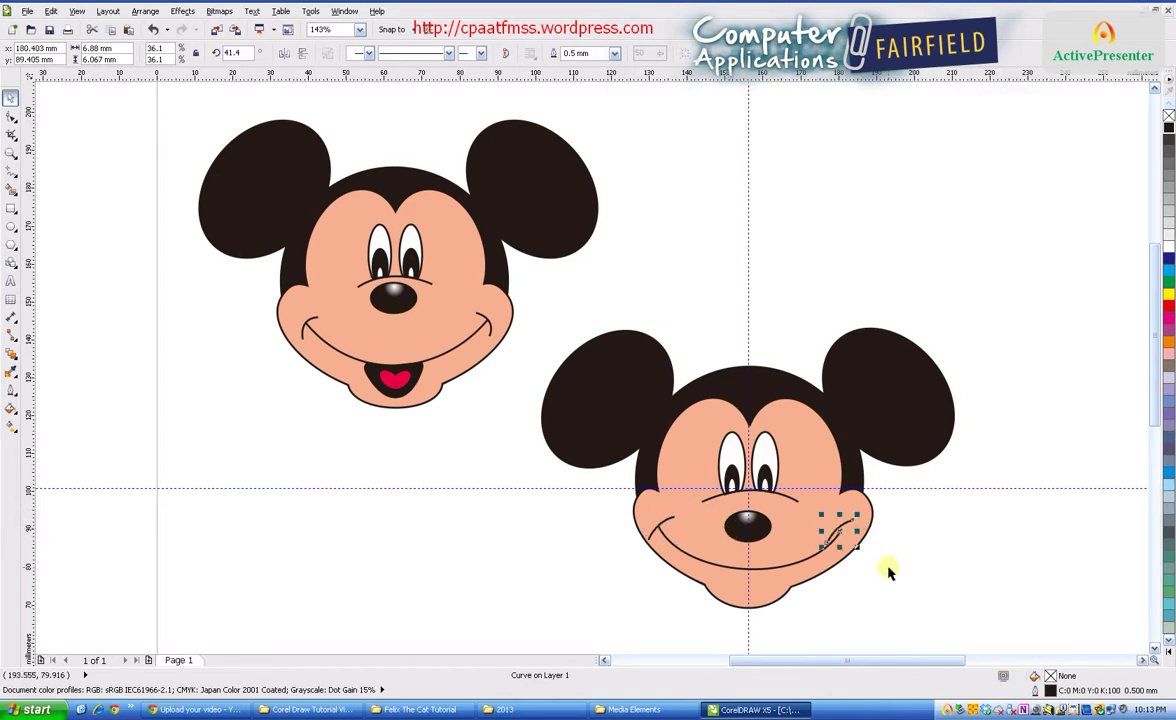
Step: Mirror the copied crease horizontally and nudge it about 1.2 mm down and 0.3 mm left to fit the smile's right end
left_click(836, 533)
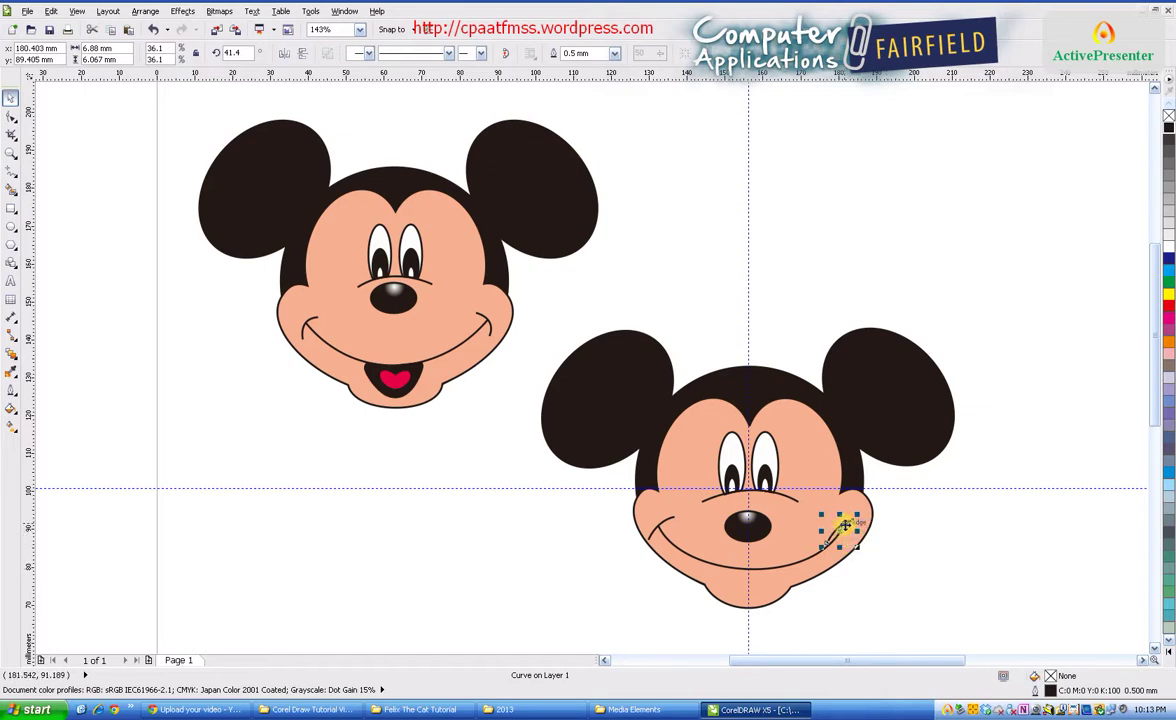
left_click(284, 69)
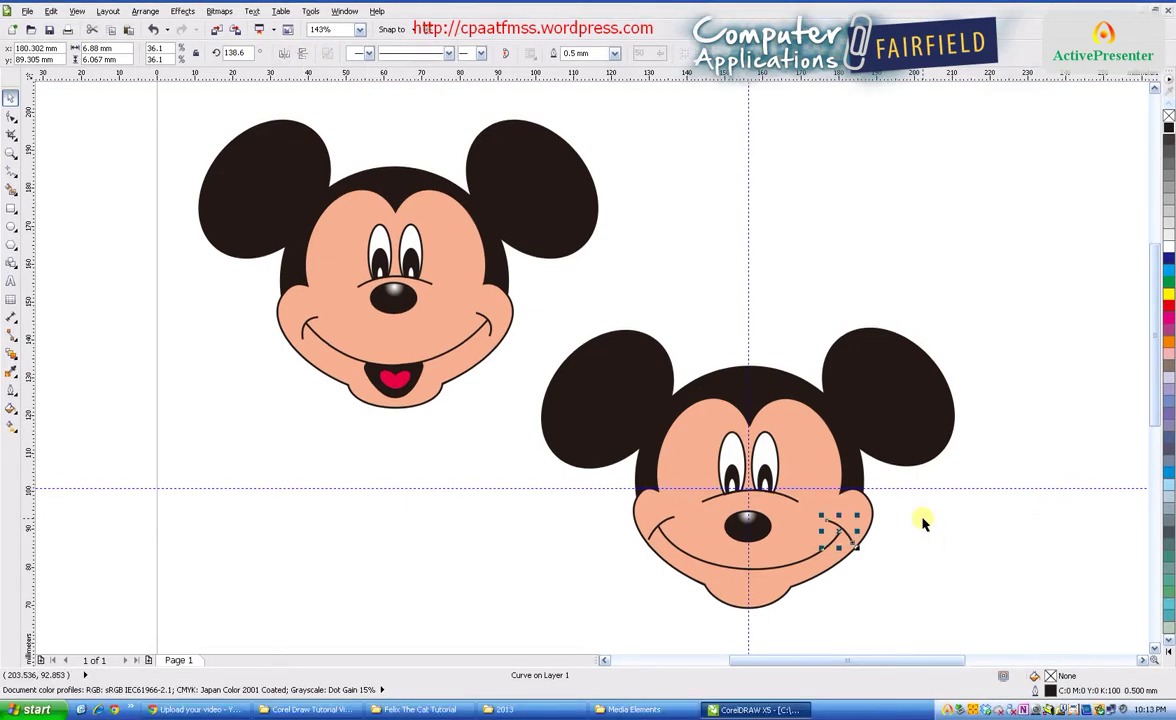
key("Left")
key("Left")
key("Left")
key("Left")
key("Left")
key("Left")
key("Left")
key("Down")
key("Right")
key("Right")
key("Right")
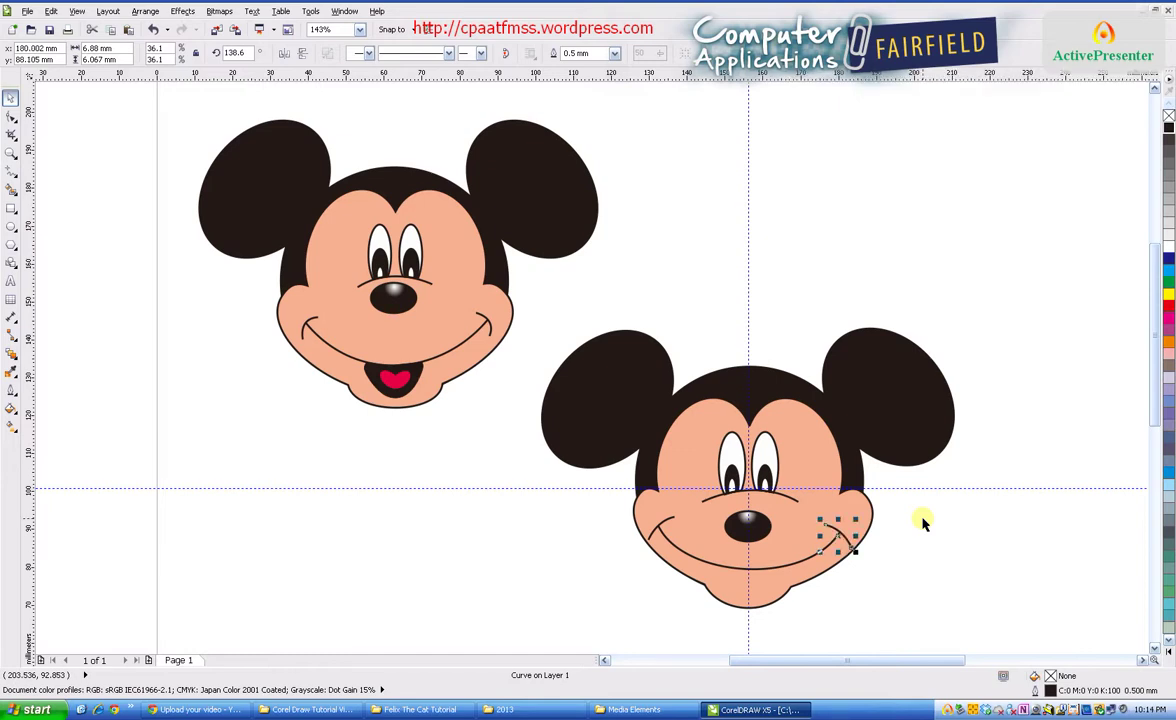
left_click(902, 510)
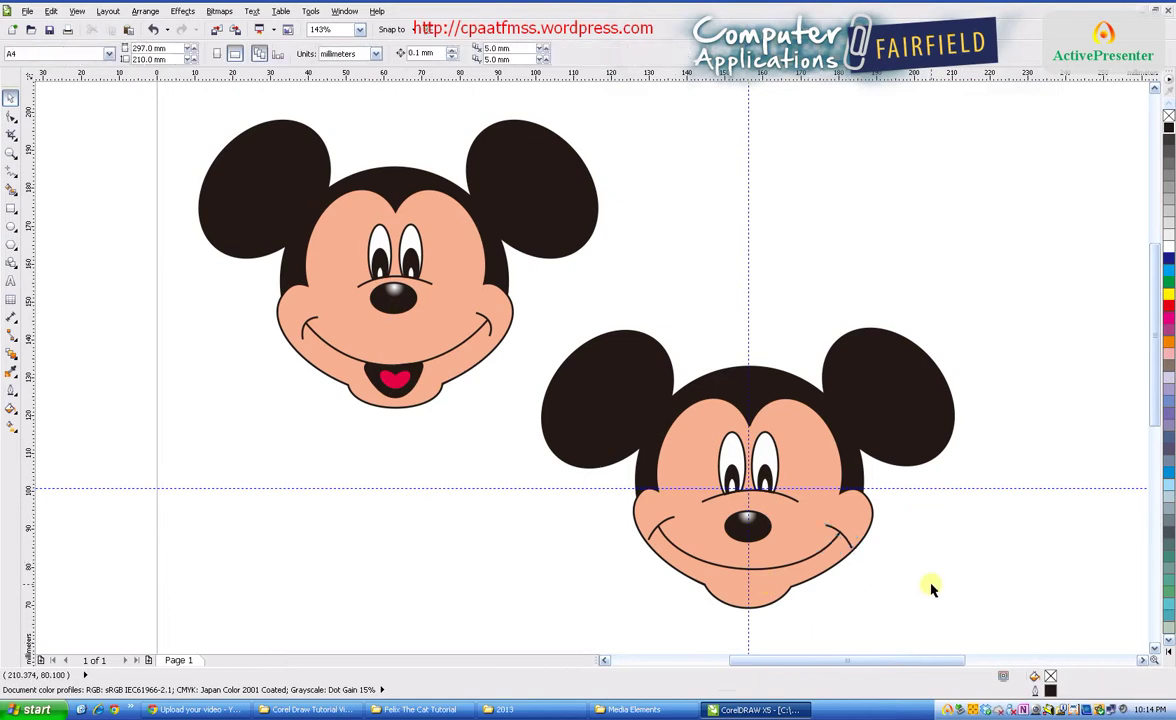